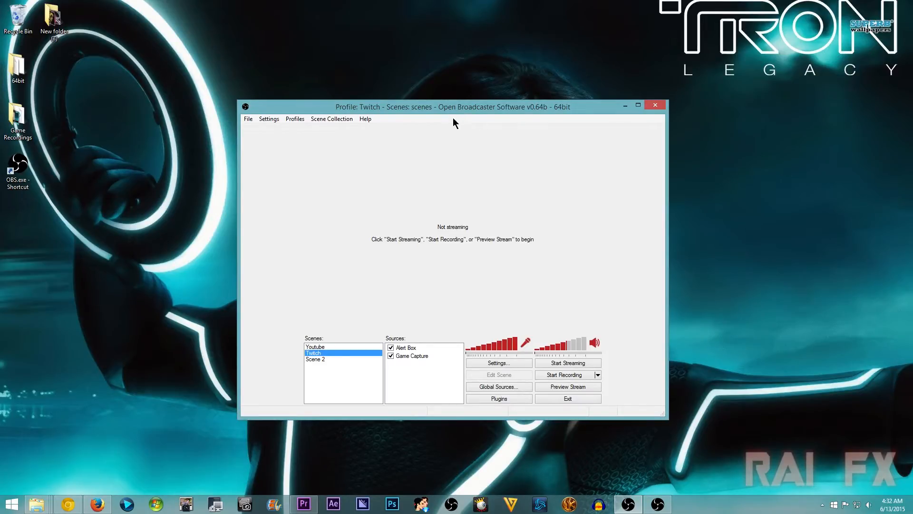
Open the settings of the Twitch profile and show the encoding options
left_click(295, 119)
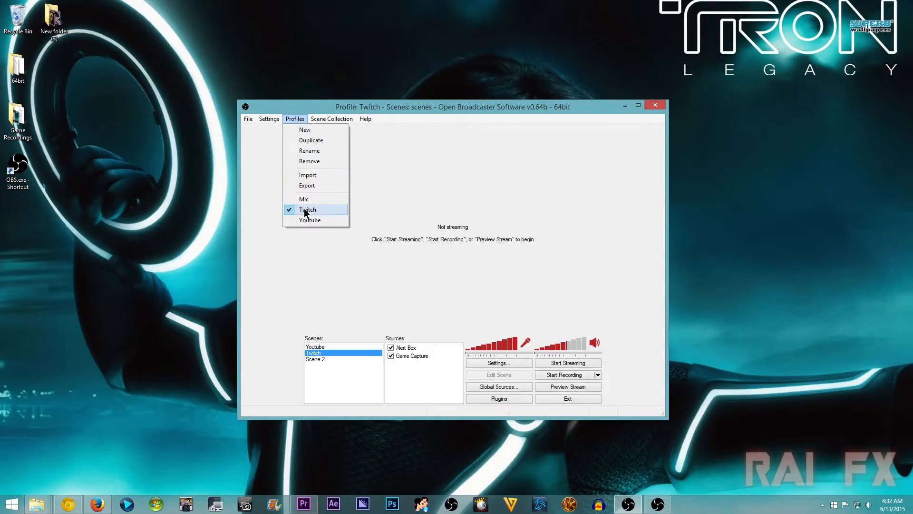
left_click(281, 138)
left_click(277, 124)
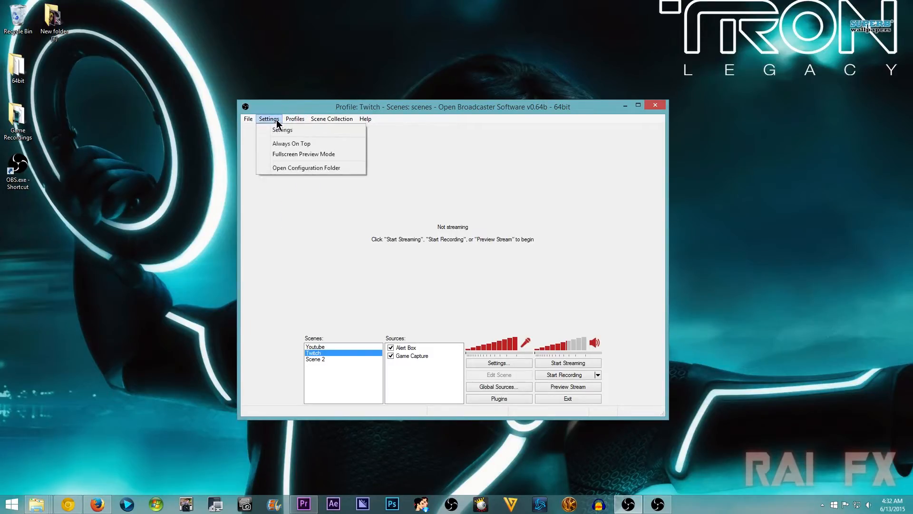
left_click(275, 133)
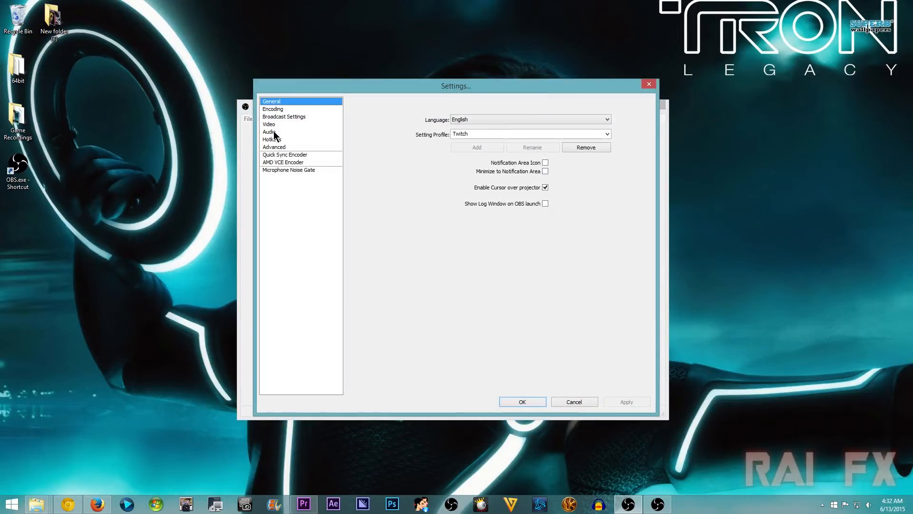
left_click(285, 109)
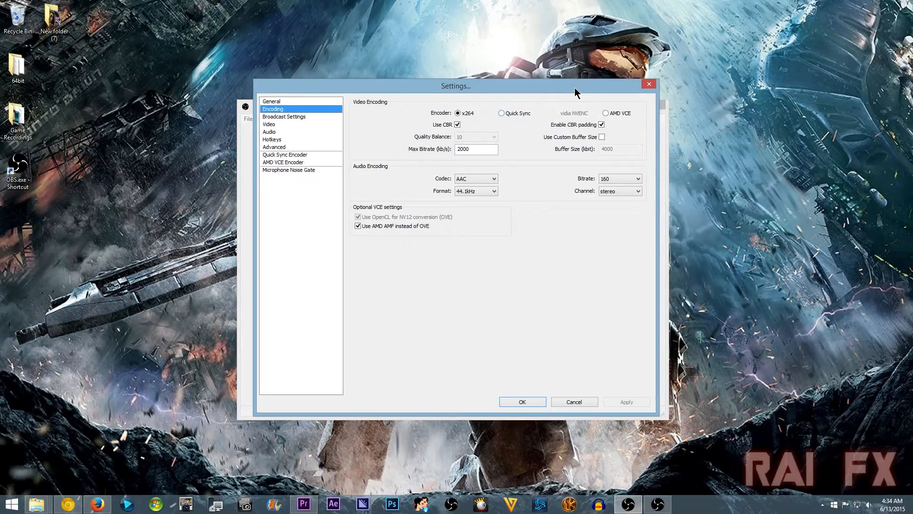
left_click_drag(575, 88, 573, 85)
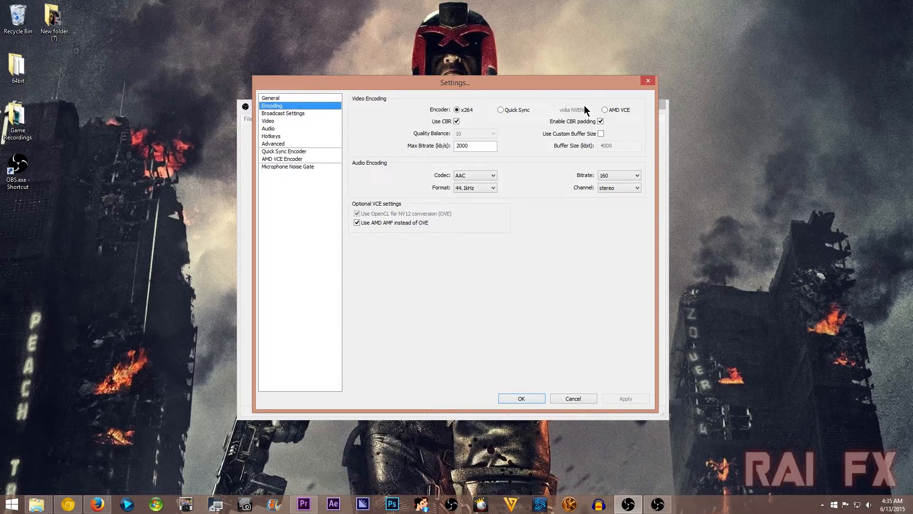
left_click_drag(536, 83, 515, 67)
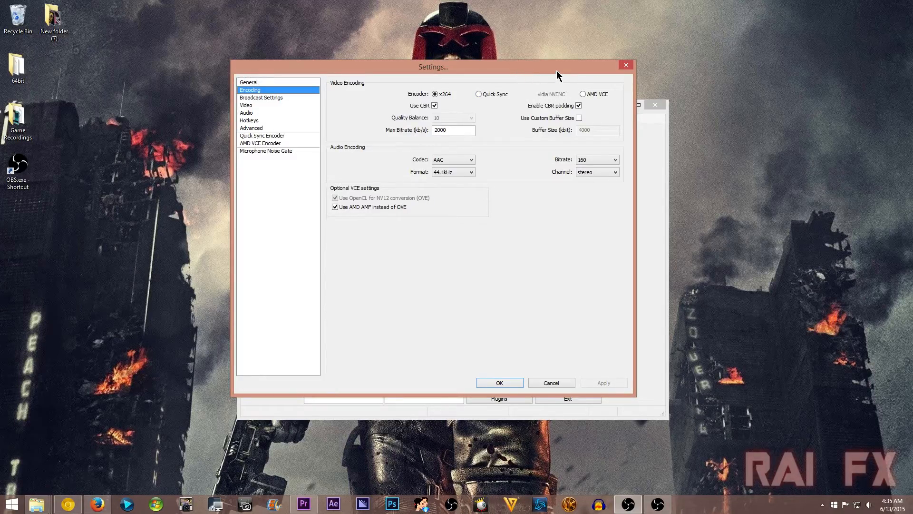
left_click_drag(555, 69, 587, 69)
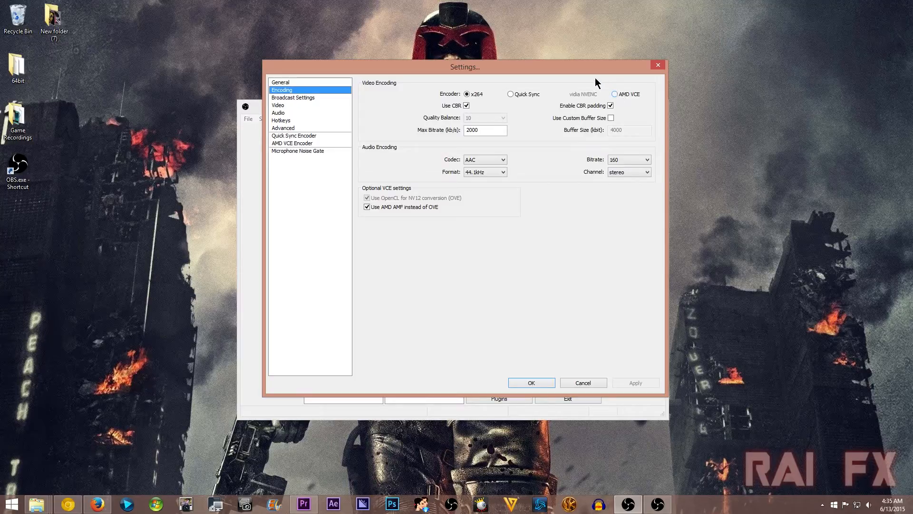
left_click_drag(591, 71, 587, 72)
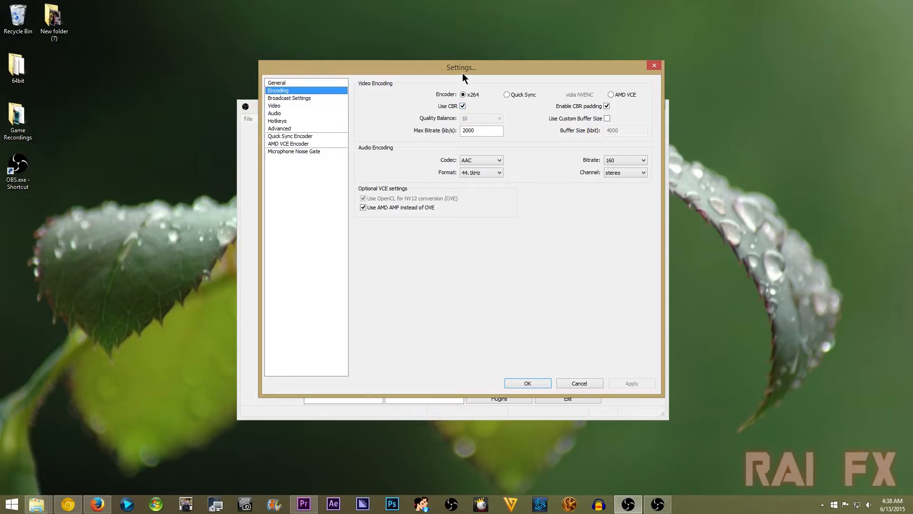
left_click_drag(463, 70, 467, 70)
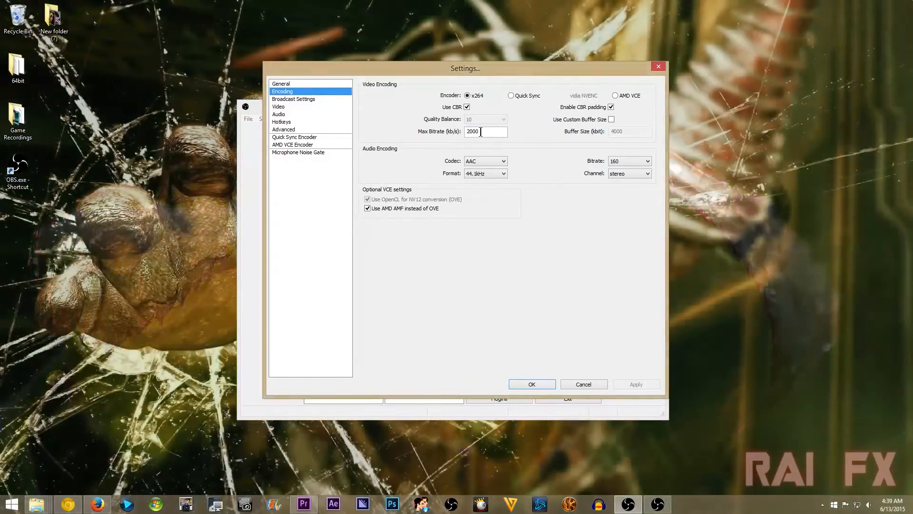
Select AAC as the codec for audio encoding
mouse_move(480, 132)
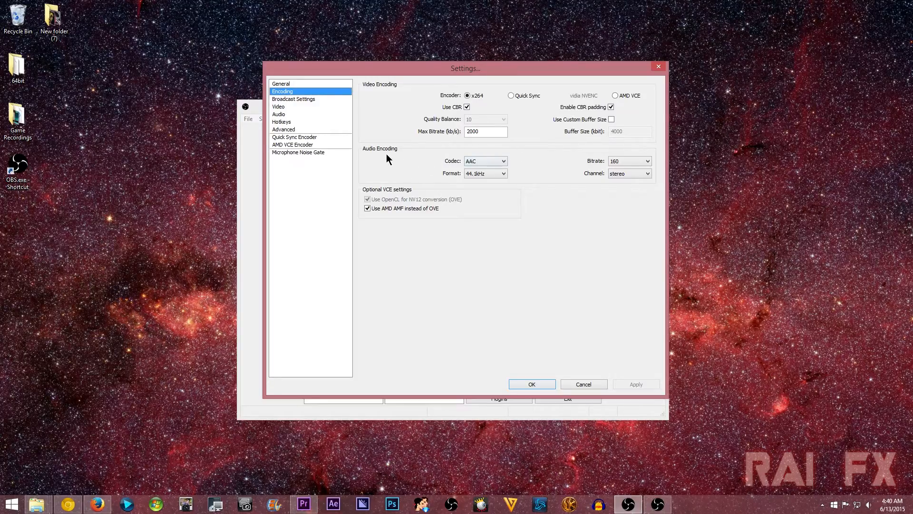
left_click(499, 162)
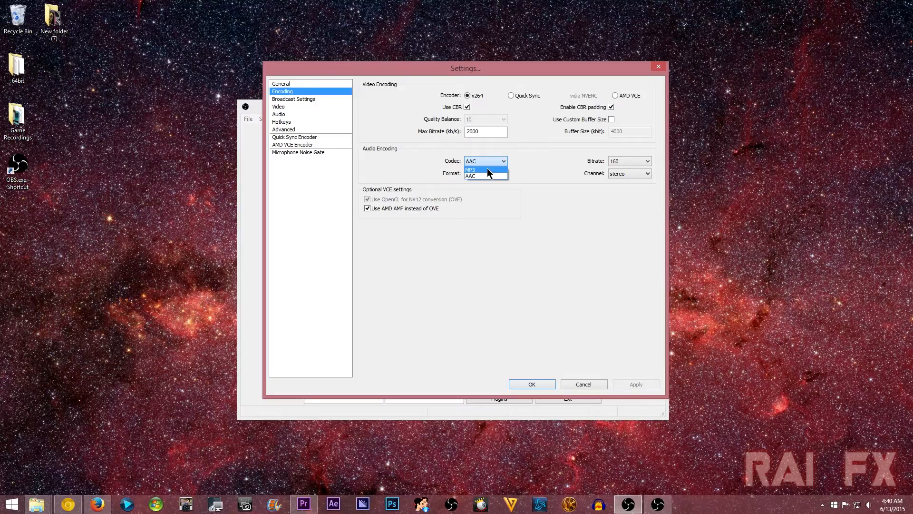
left_click(495, 176)
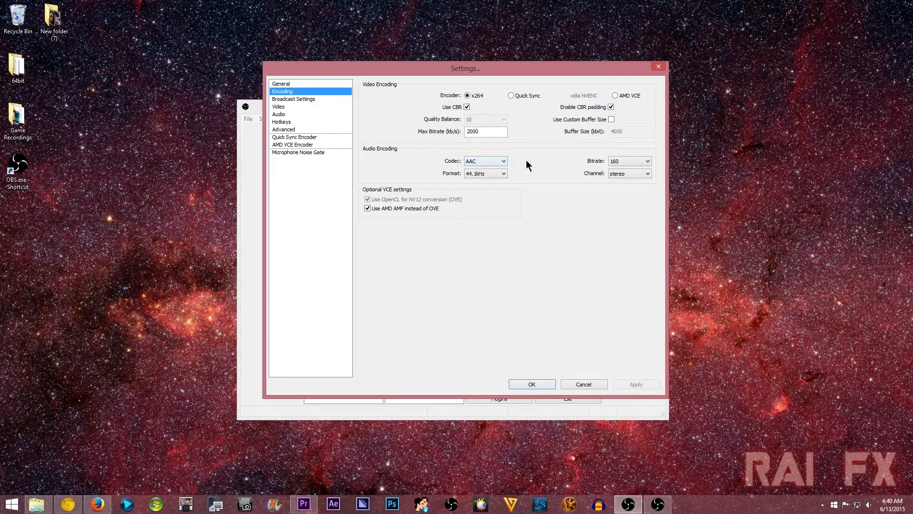
Review the available format and bitrate options for audio encoding
left_click(493, 177)
left_click(493, 174)
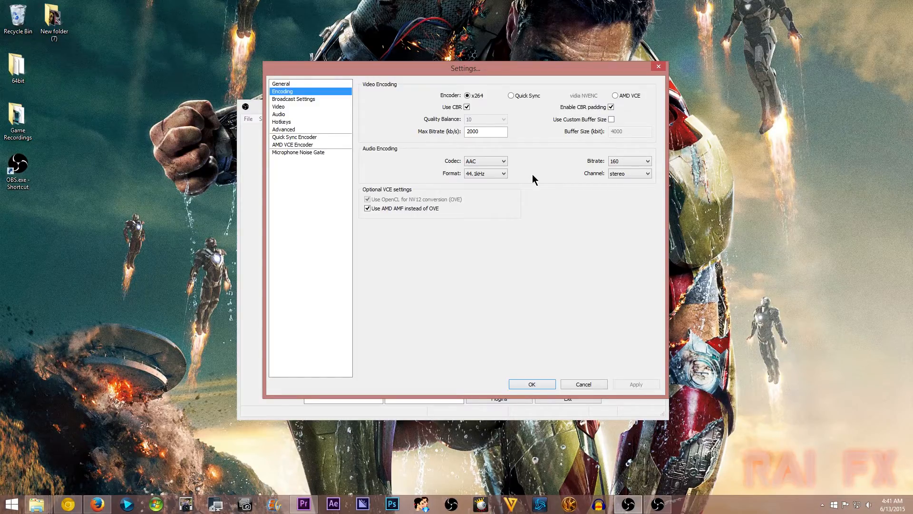
left_click(502, 174)
left_click(519, 177)
left_click(504, 174)
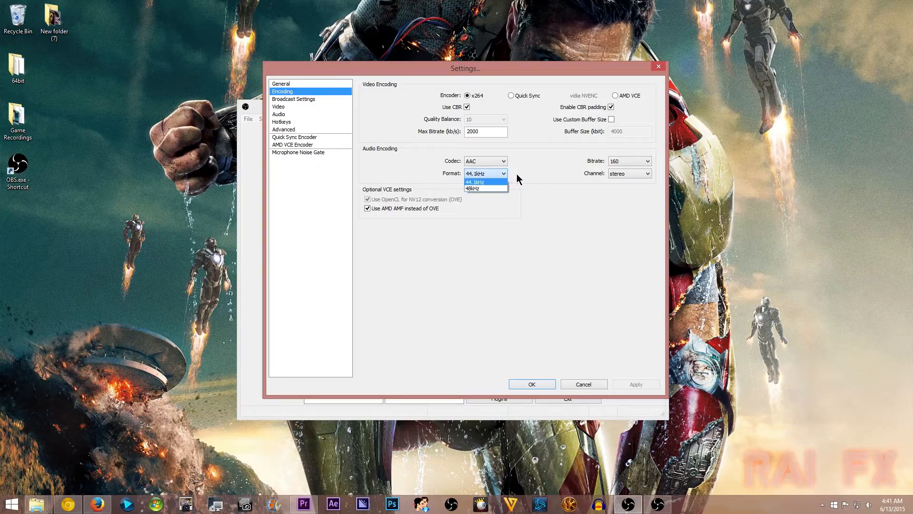
left_click(517, 174)
left_click(495, 174)
left_click(523, 174)
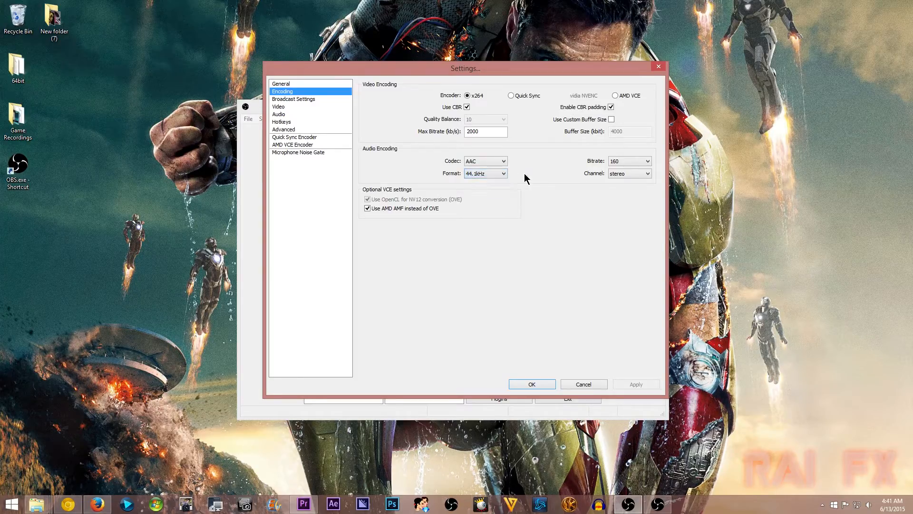
left_click(636, 163)
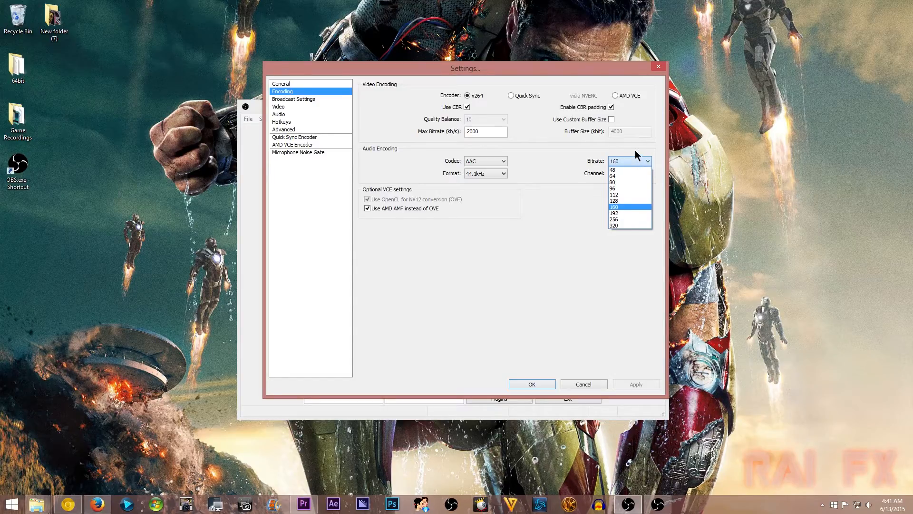
left_click(635, 151)
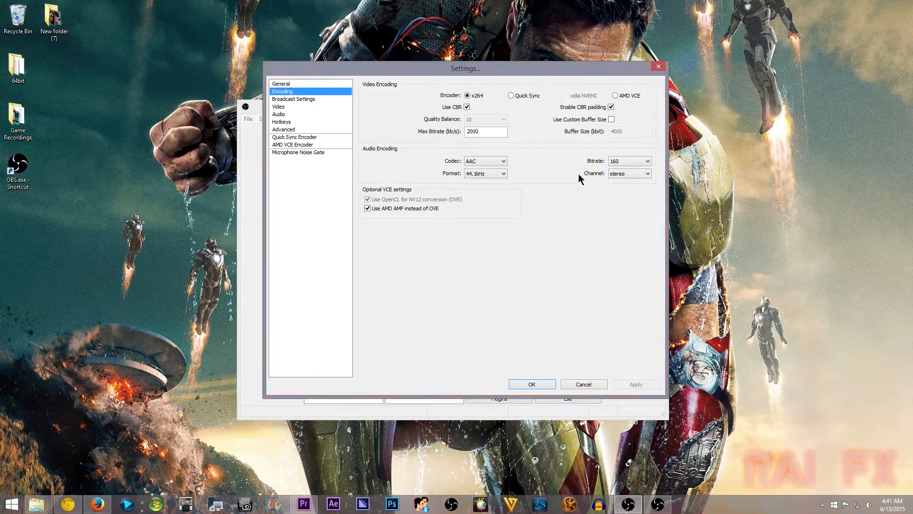
Set the mode to Live Stream in the broadcast settings
left_click(326, 99)
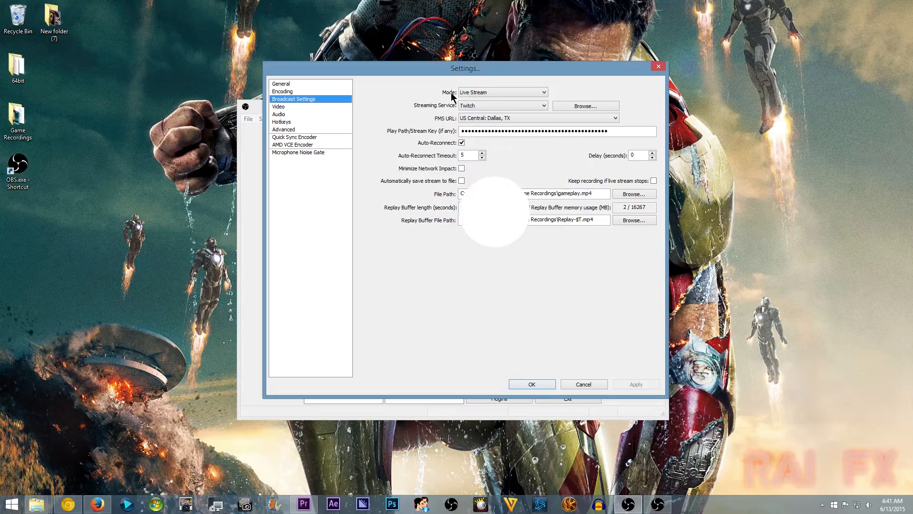
left_click(539, 94)
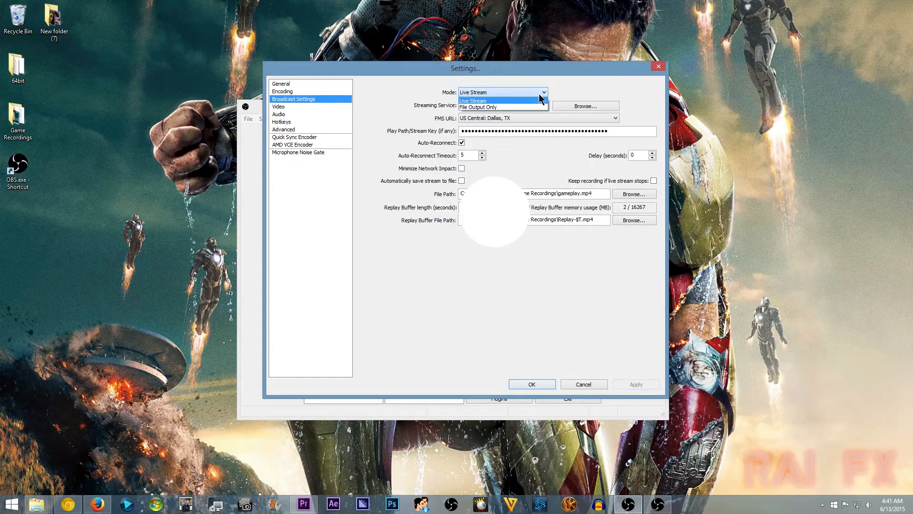
left_click(532, 100)
Review the streaming services, the FMS URL servers and the option for saving the stream to a file
left_click(492, 109)
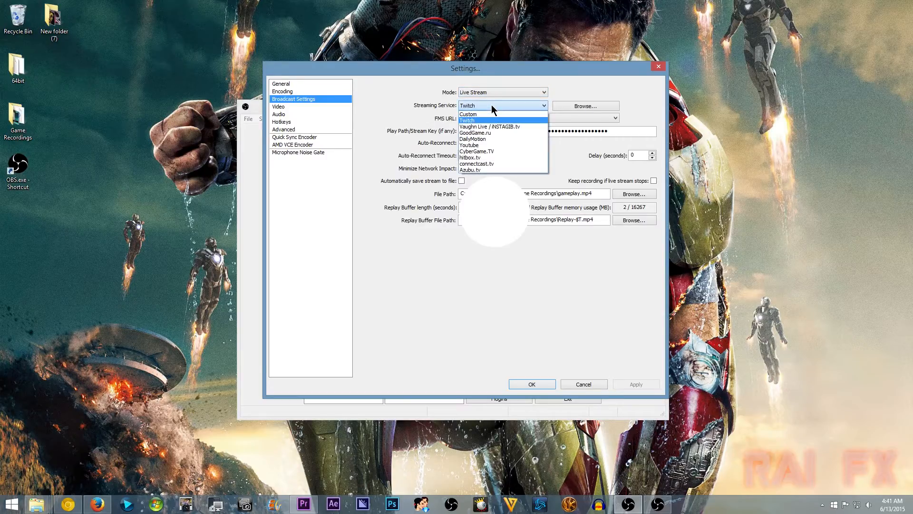
left_click(493, 107)
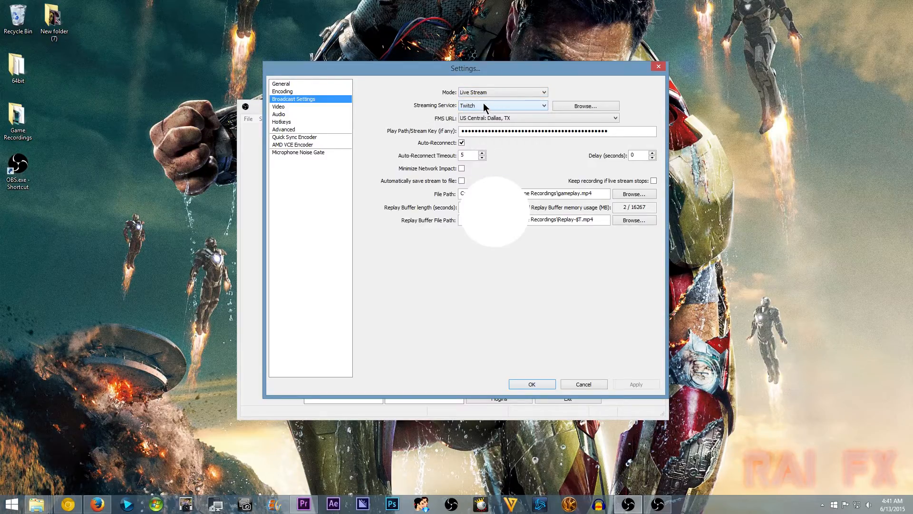
left_click(593, 119)
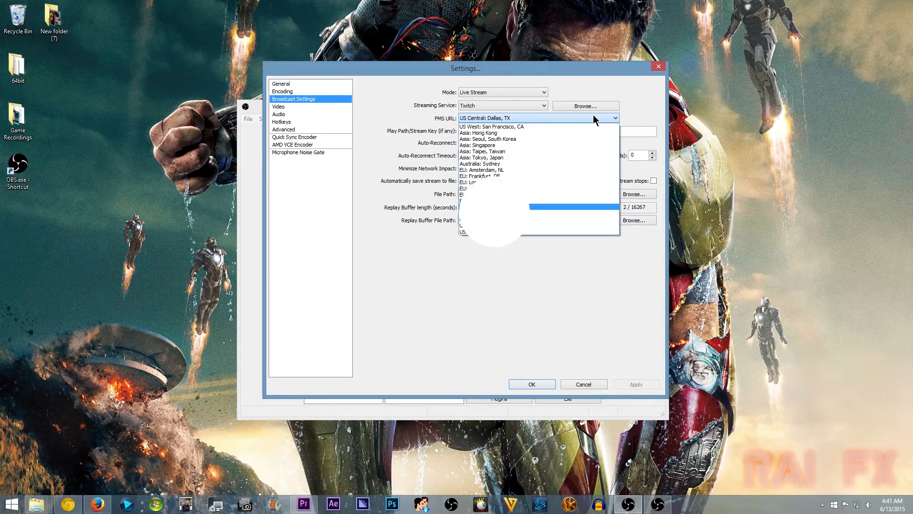
left_click(594, 118)
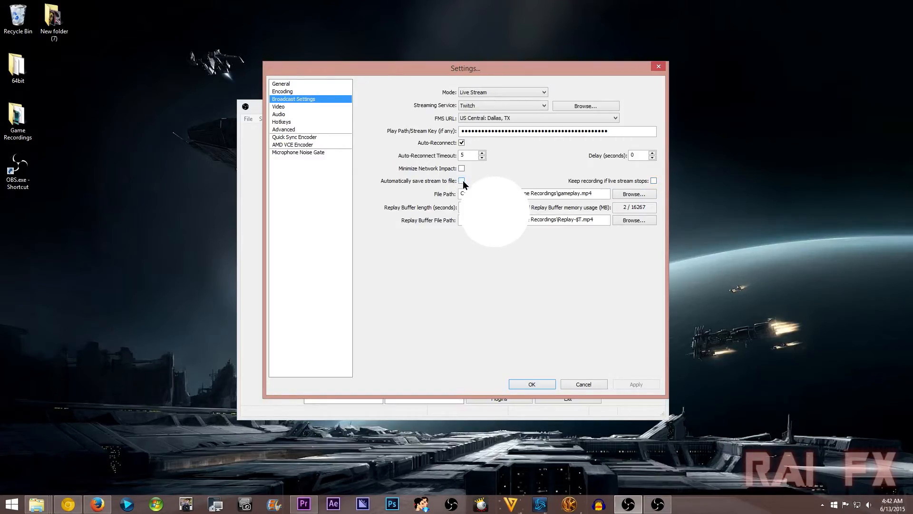
mouse_move(533, 196)
mouse_move(575, 189)
Examine the available resolution downscale options in the video settings
left_click(304, 107)
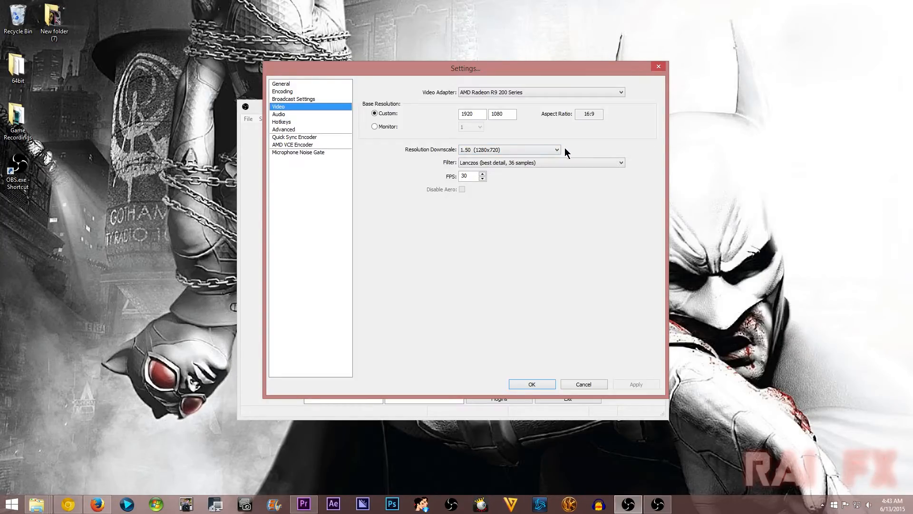
left_click(551, 152)
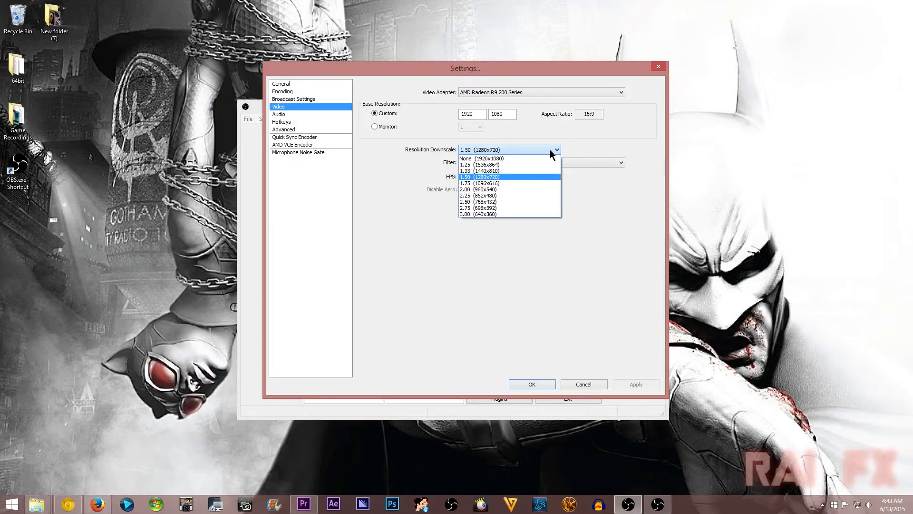
left_click(550, 151)
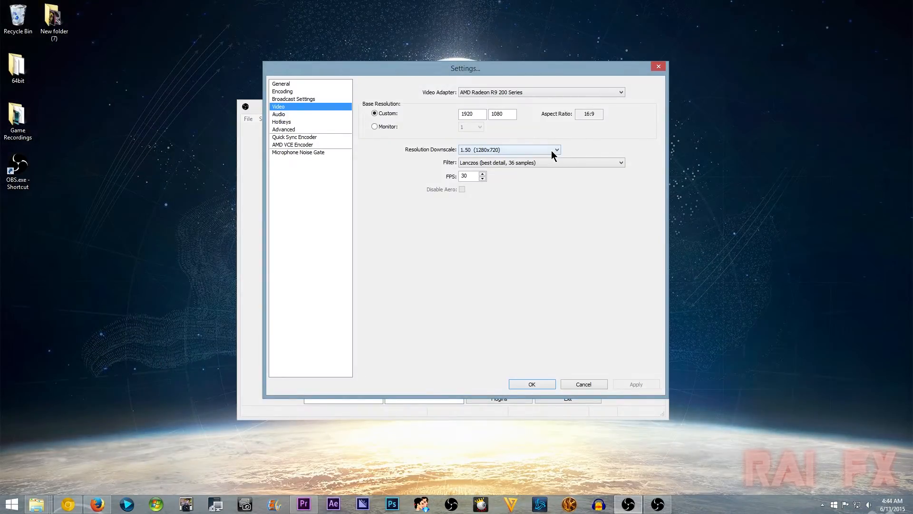
left_click(552, 150)
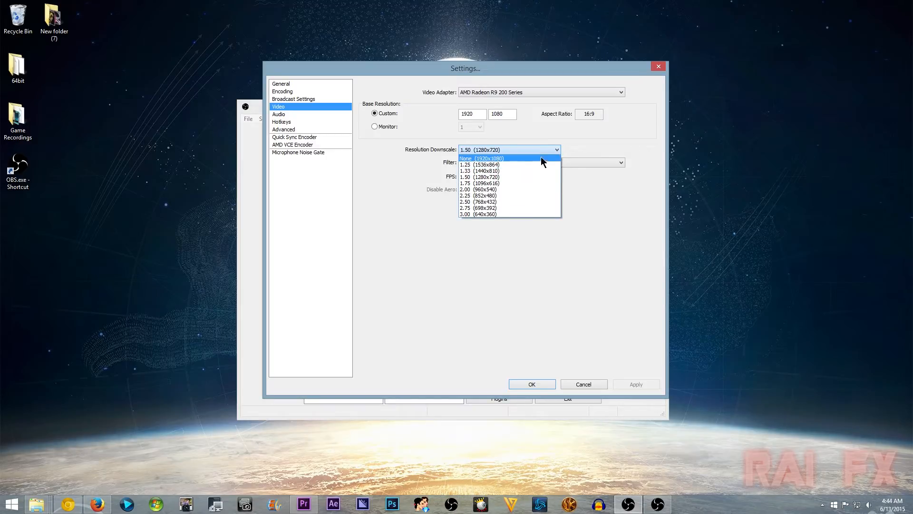
left_click(555, 135)
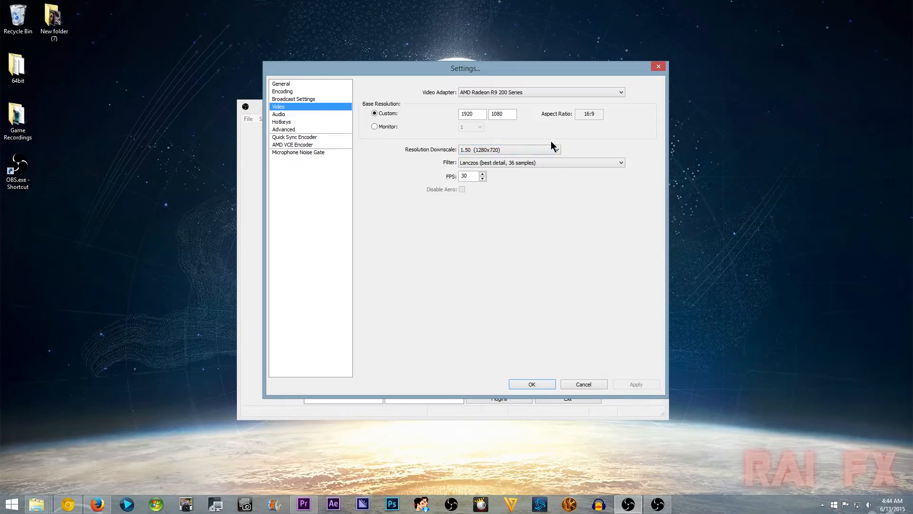
left_click(544, 148)
left_click(546, 139)
Check the downscale filter options and the FPS value in the video settings
left_click(571, 161)
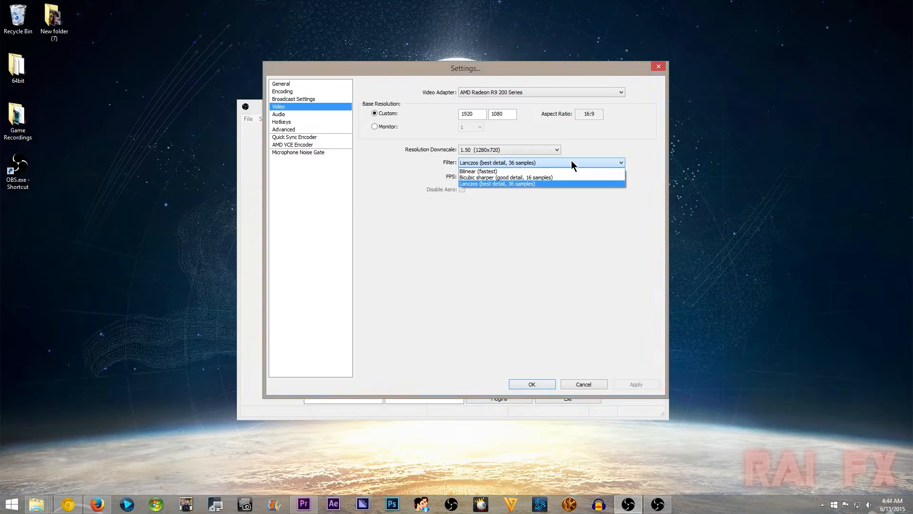
left_click(572, 162)
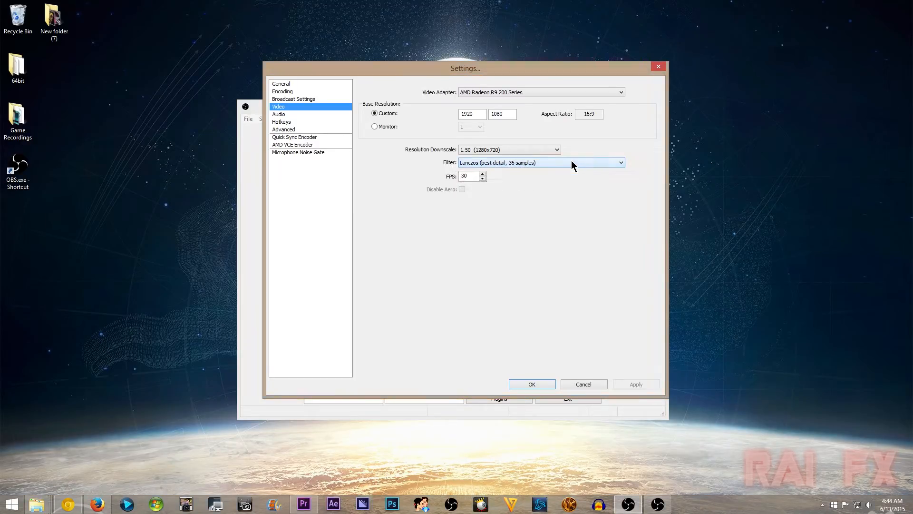
double_click(469, 177)
left_click(467, 177)
left_click_drag(468, 176, 457, 176)
left_click(467, 175)
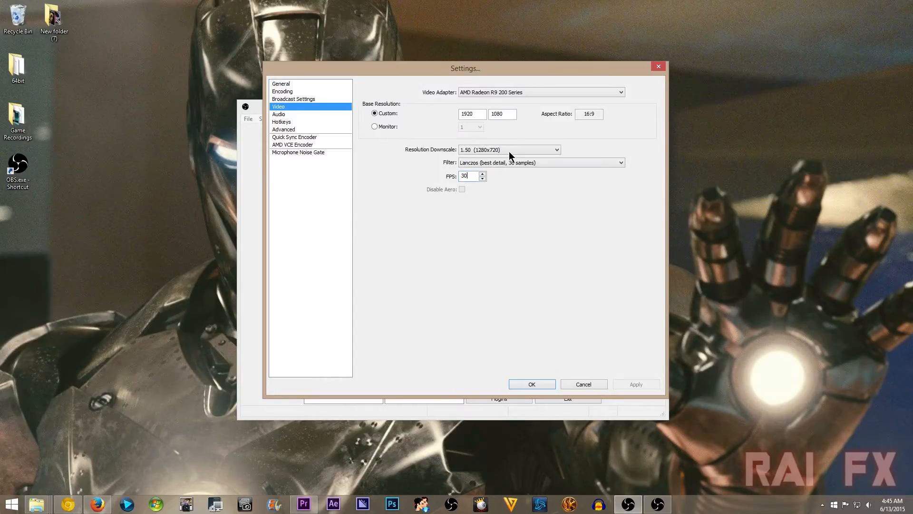
Set the resolution downscale to 1.25 (1536x864)
left_click(513, 151)
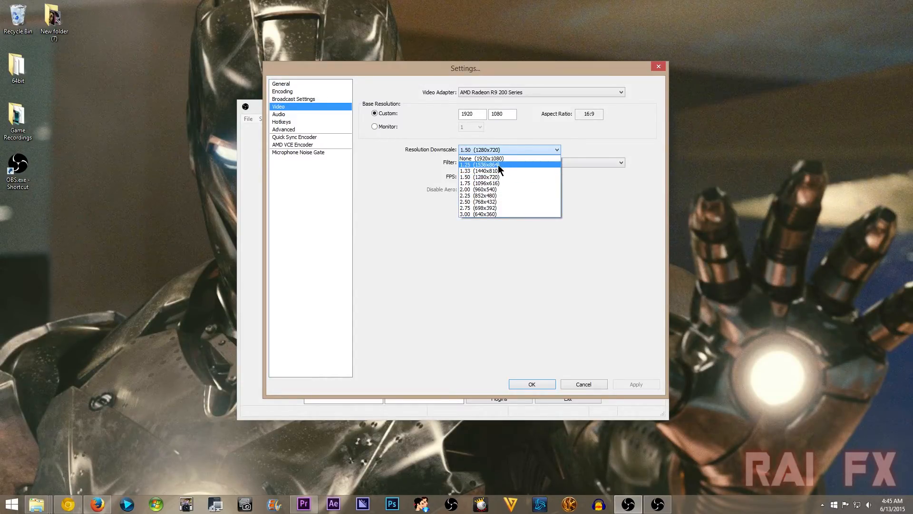
left_click(573, 150)
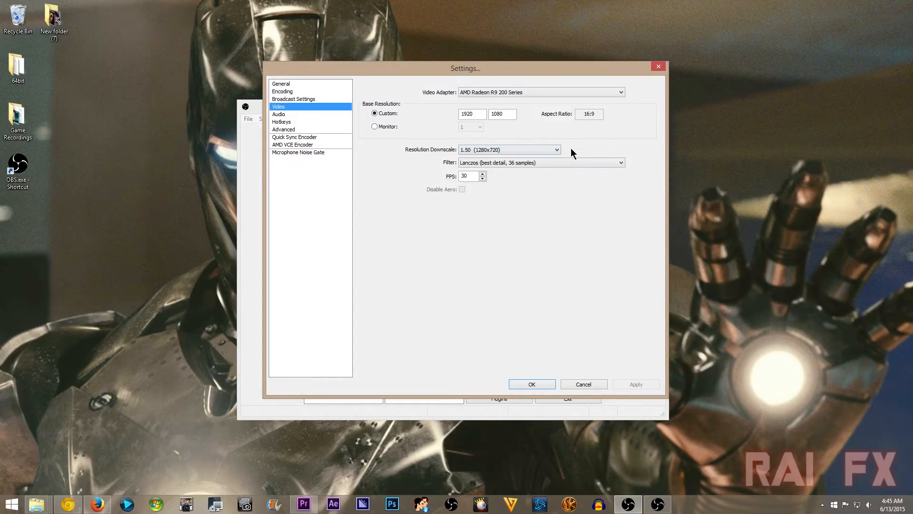
left_click(543, 149)
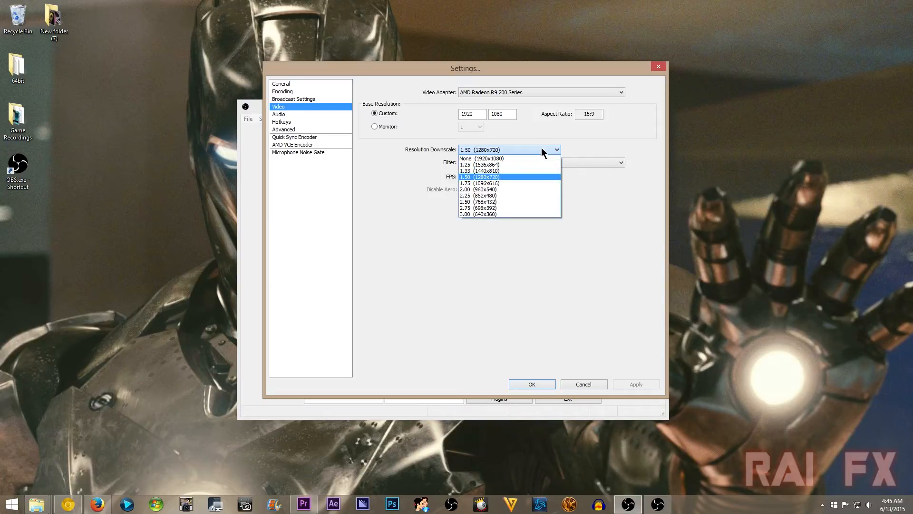
left_click(514, 165)
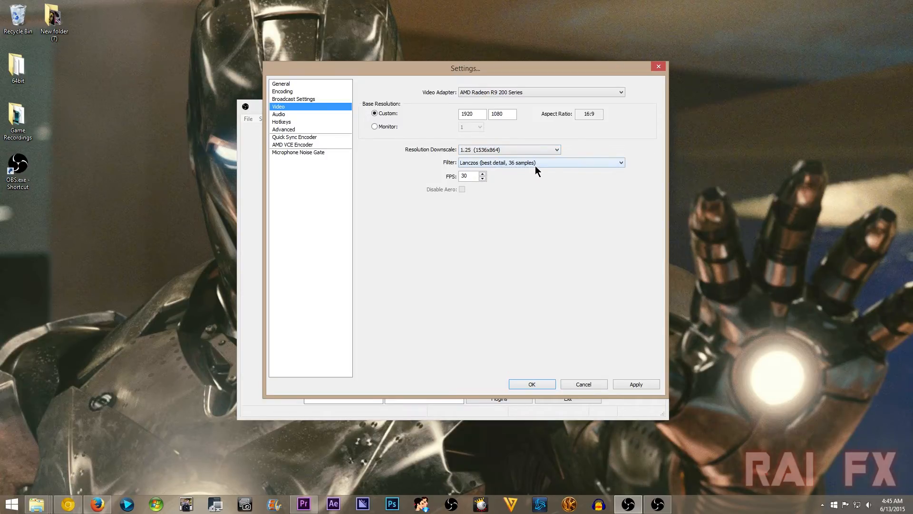
Set the resolution downscale to 1.50 (1280x720) and the FPS to 60
left_click_drag(471, 177, 455, 177)
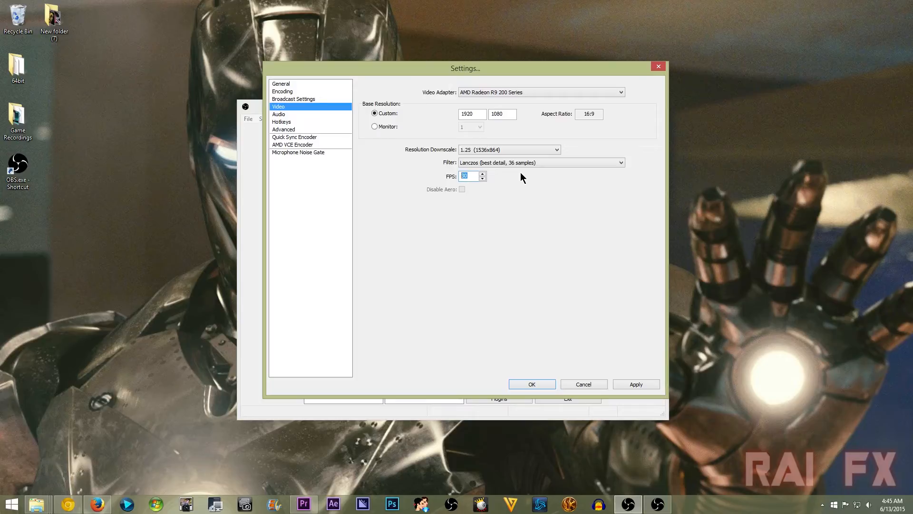
left_click(524, 151)
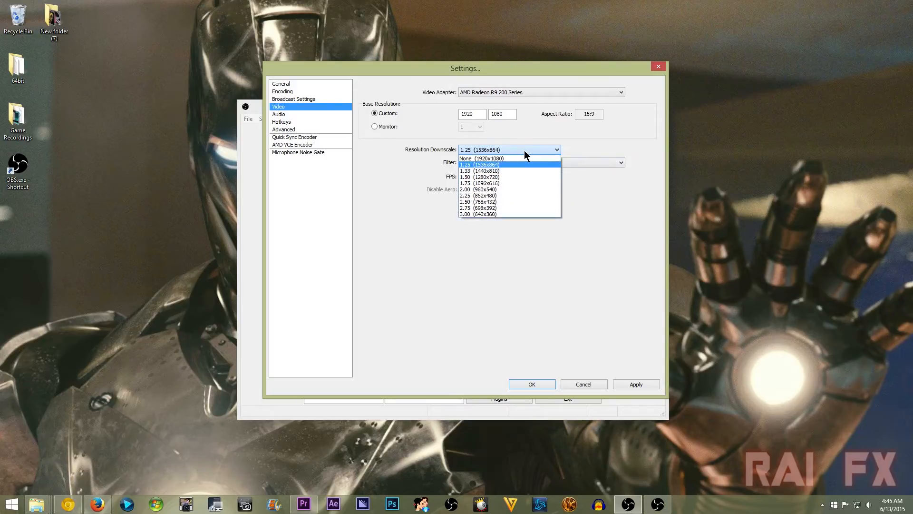
left_click(511, 176)
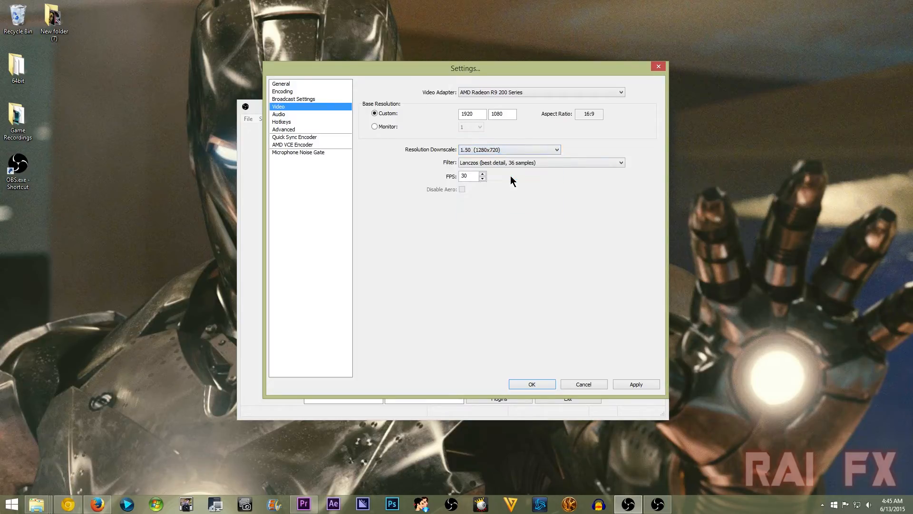
double_click(470, 176)
type("60")
Set the resolution downscale to None (1920x1080) and the FPS to 30
left_click(521, 149)
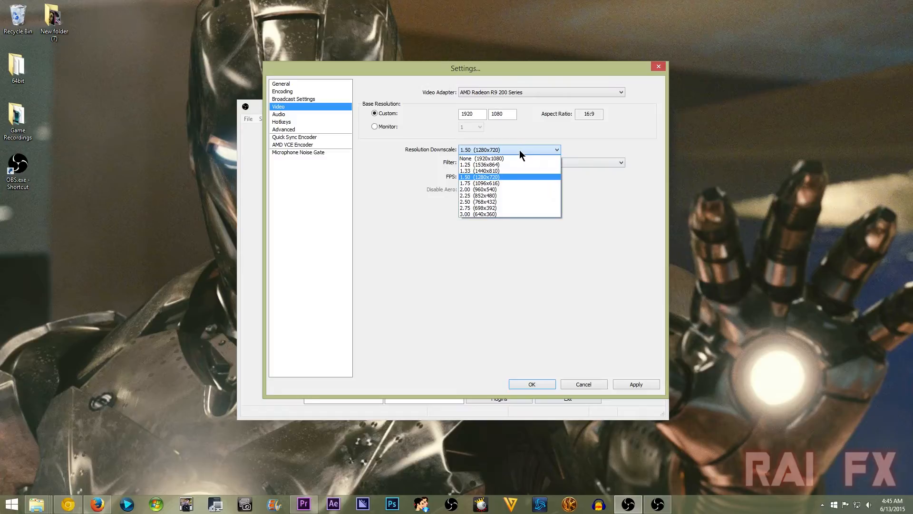
left_click(510, 158)
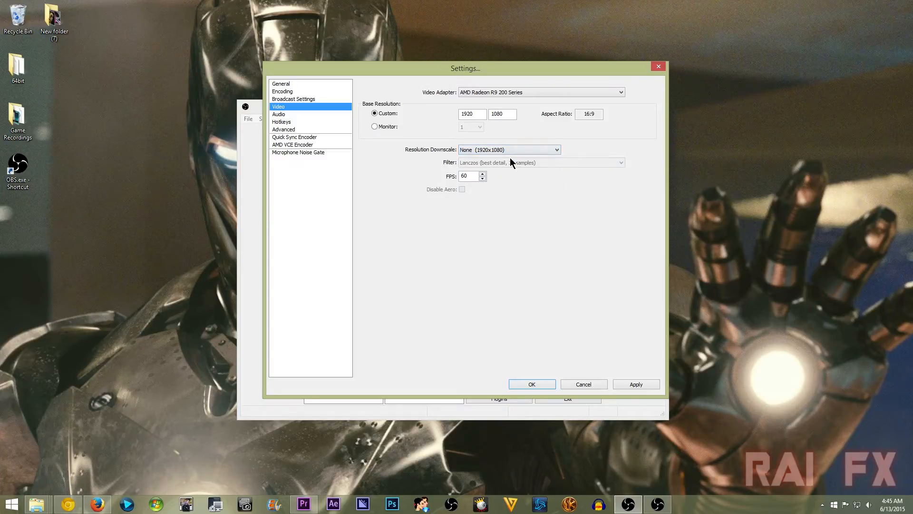
double_click(471, 174)
type("30")
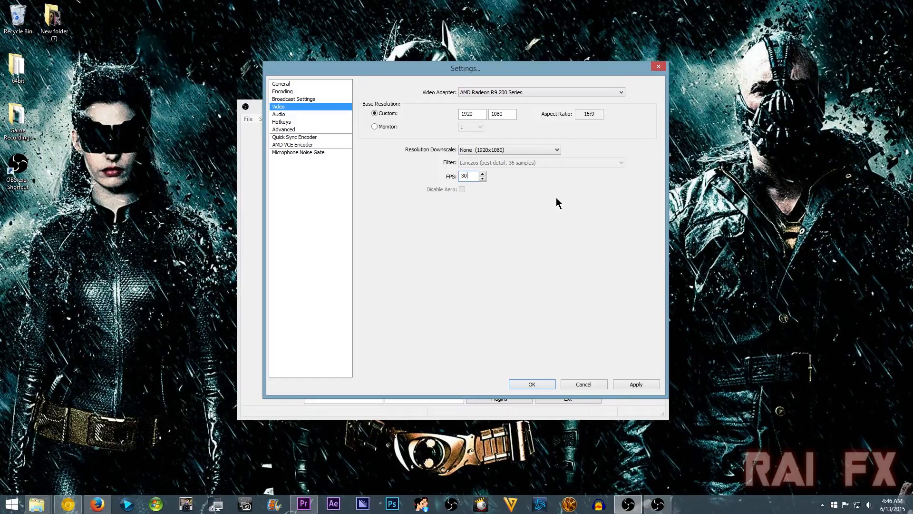
Set the resolution downscale to 1.50 (1280x720) in the video settings
left_click(540, 151)
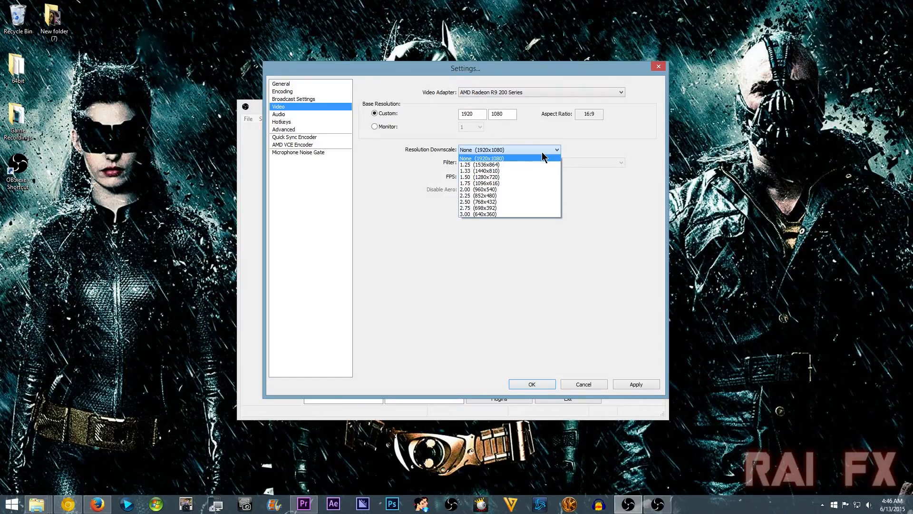
left_click(576, 151)
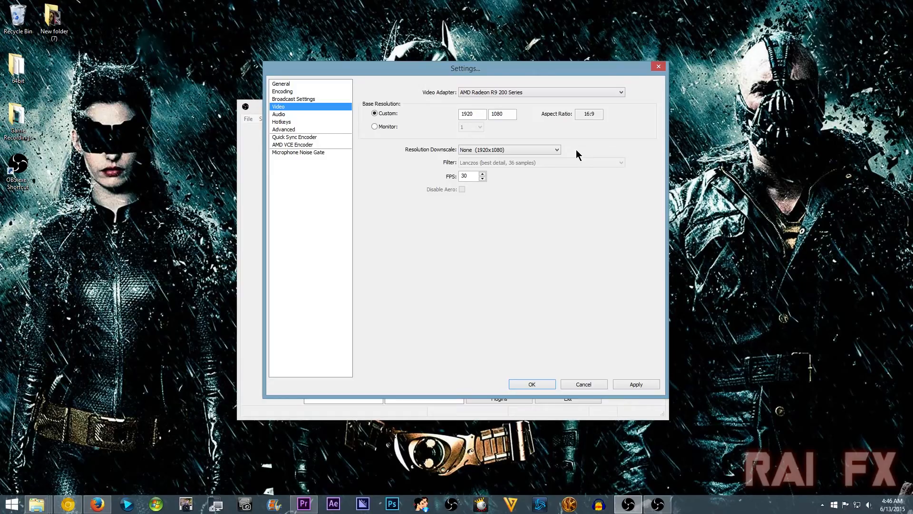
left_click(555, 149)
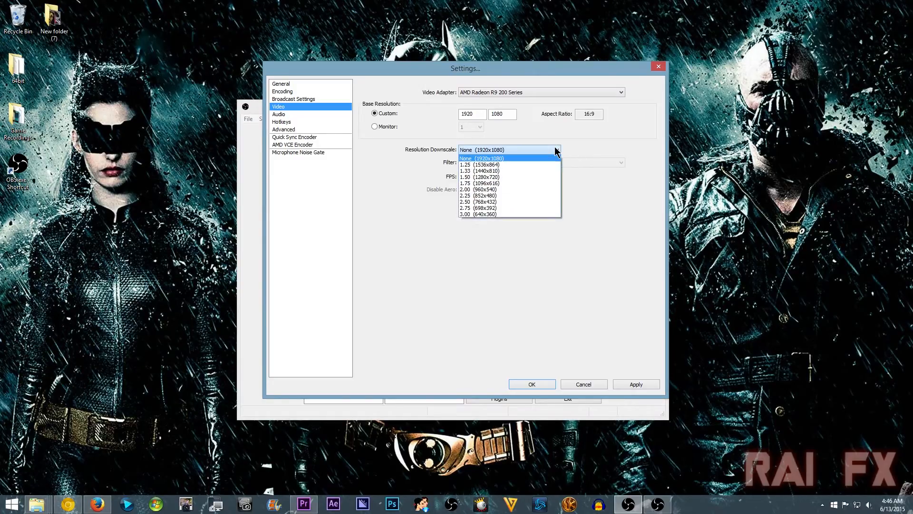
left_click(556, 177)
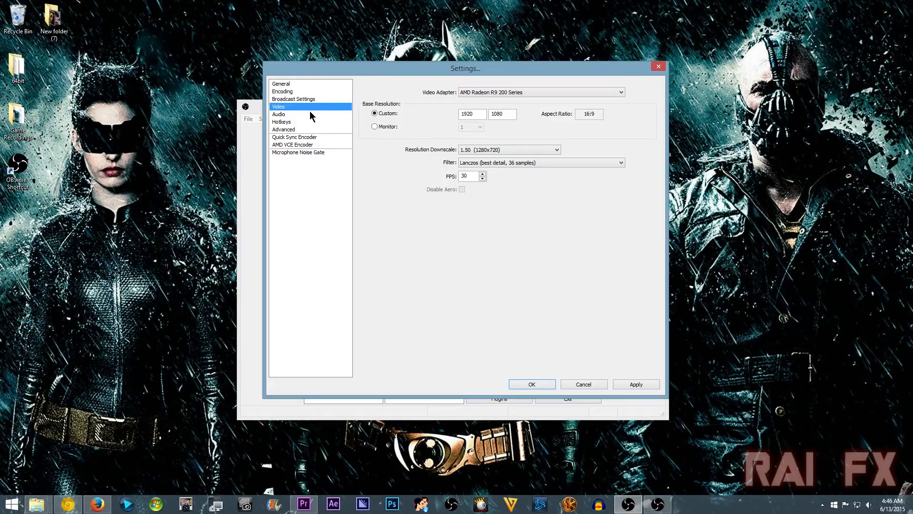
Switch to the audio settings without saving the video changes and review the available microphone/auxiliary audio devices
left_click(294, 114)
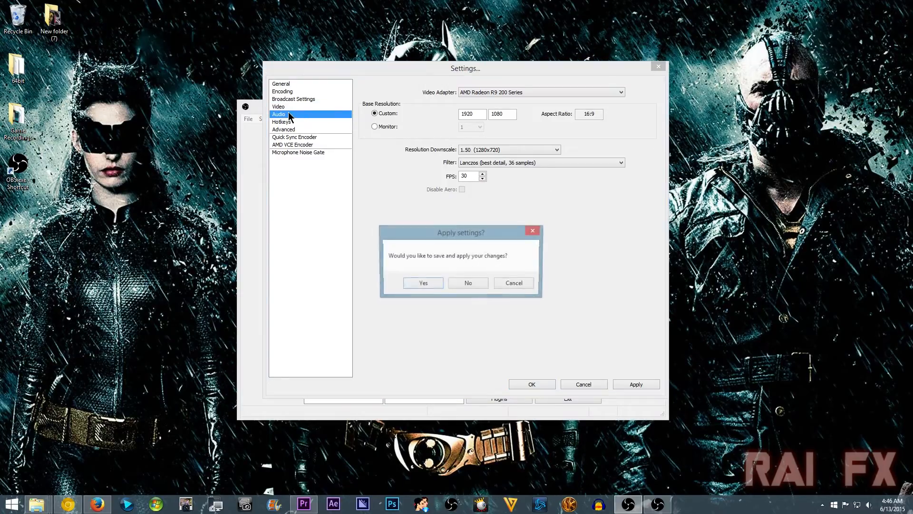
left_click(469, 283)
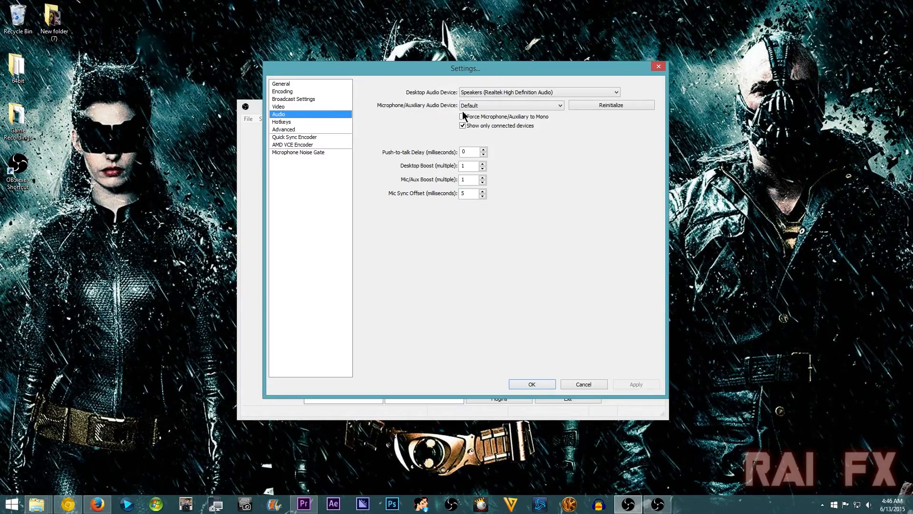
left_click(553, 110)
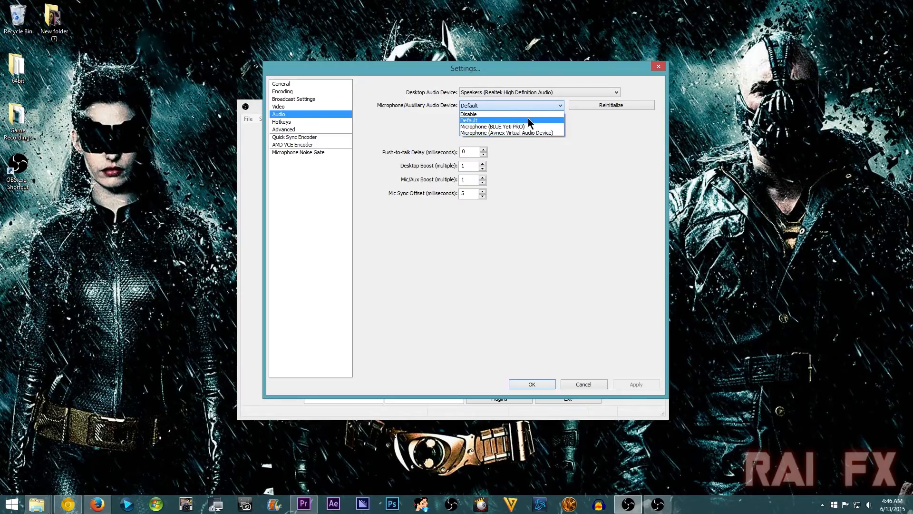
left_click(583, 125)
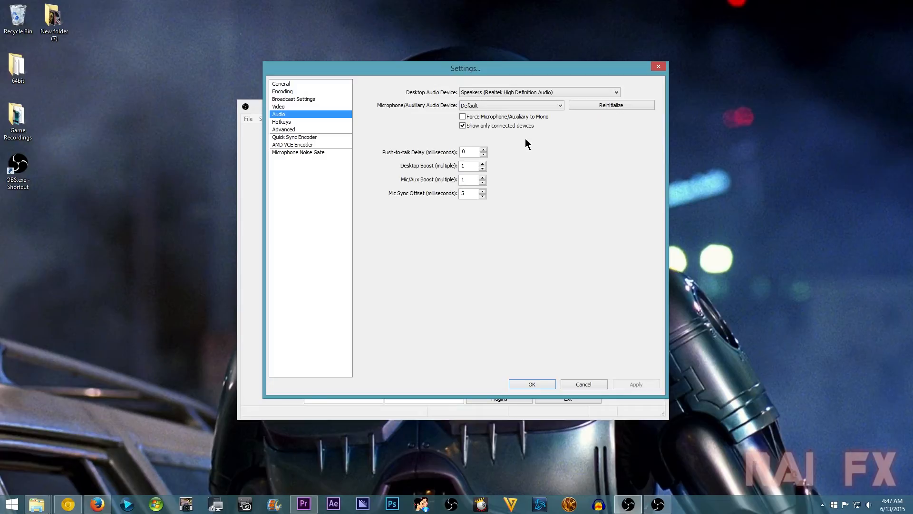
Set the mic sync offset to 0 milliseconds and apply the audio settings
left_click(468, 194)
key("BackSpace")
type("0")
left_click(623, 384)
left_click_drag(470, 149, 460, 151)
Examine the process priority class options in the advanced settings
left_click(294, 129)
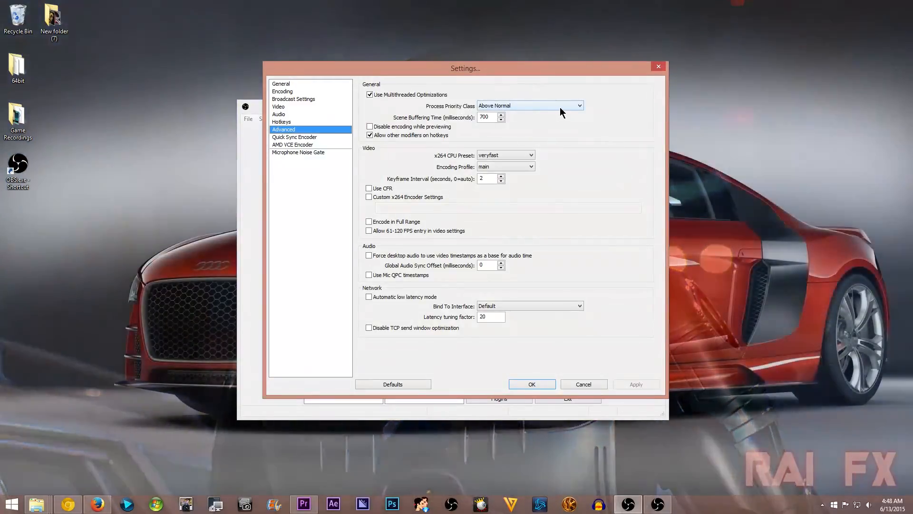
left_click(560, 108)
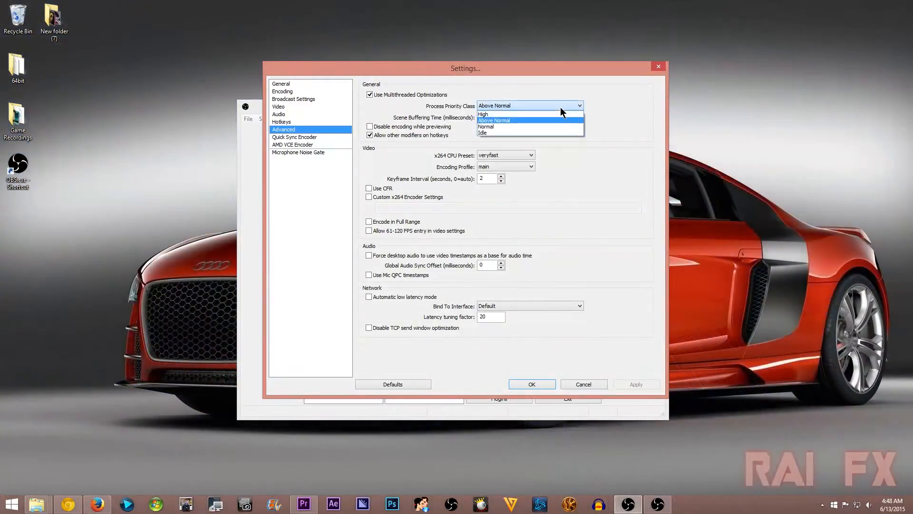
left_click(610, 110)
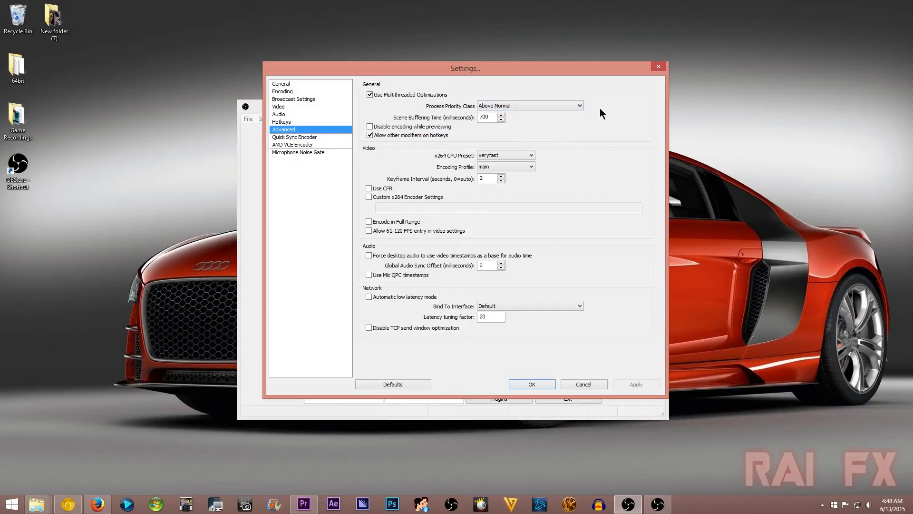
left_click(582, 106)
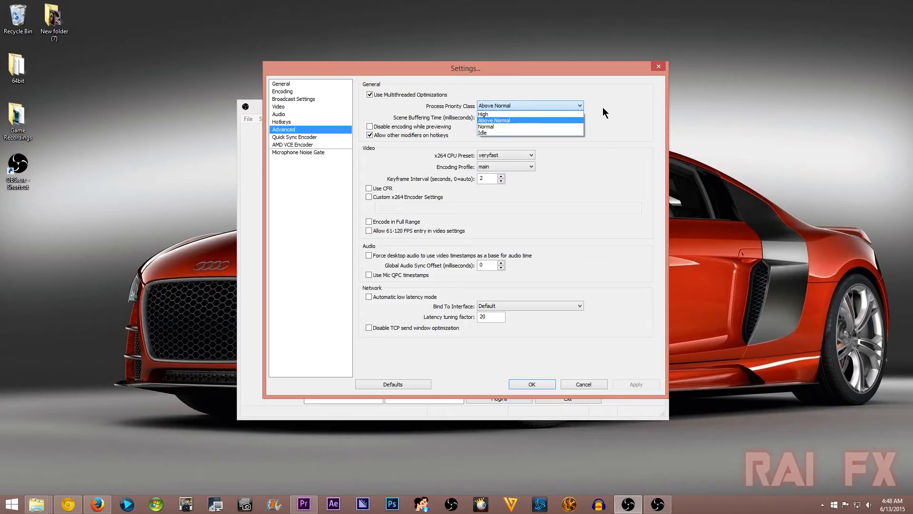
left_click(603, 108)
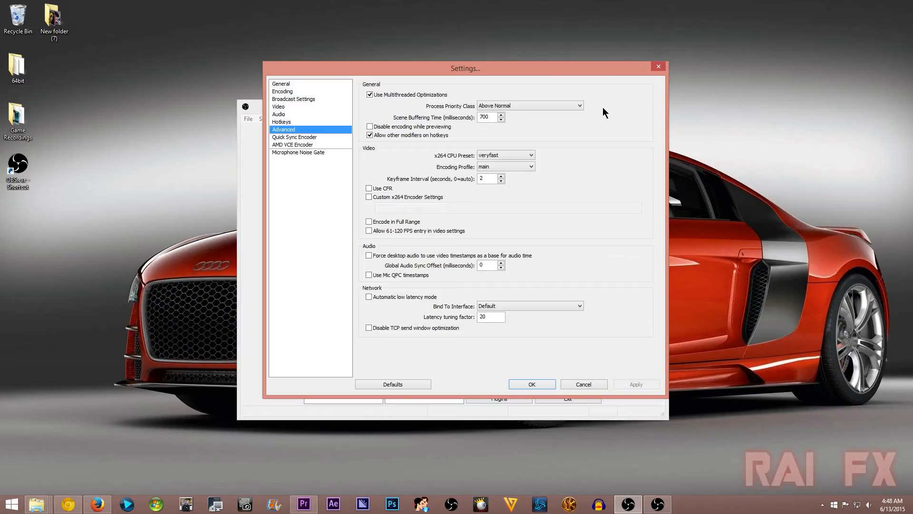
left_click(578, 107)
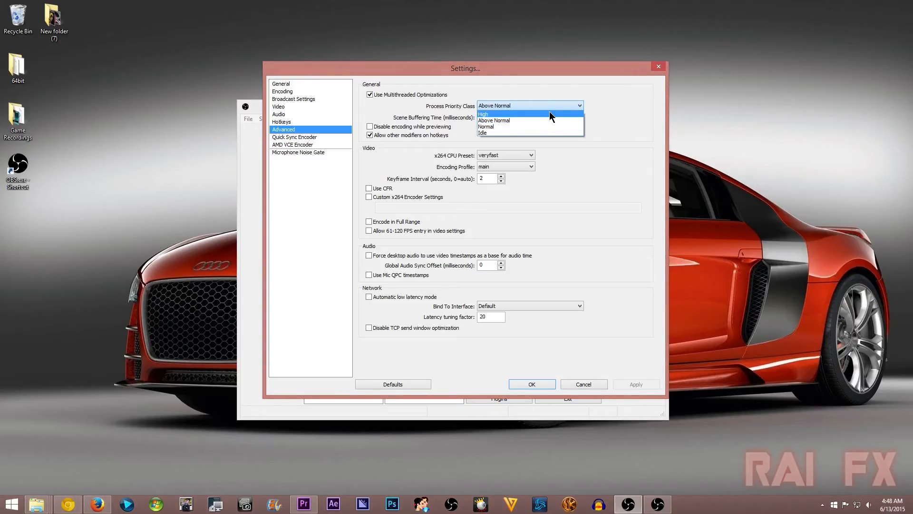
left_click(610, 109)
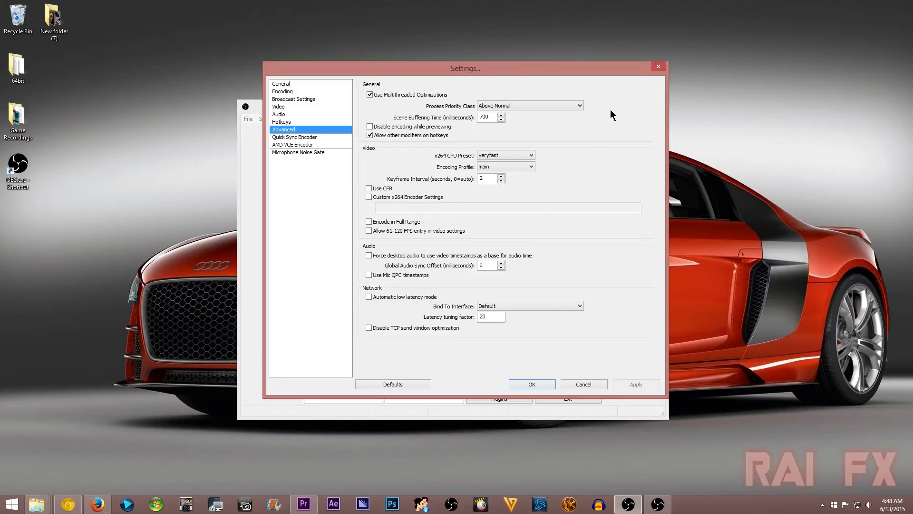
left_click(574, 106)
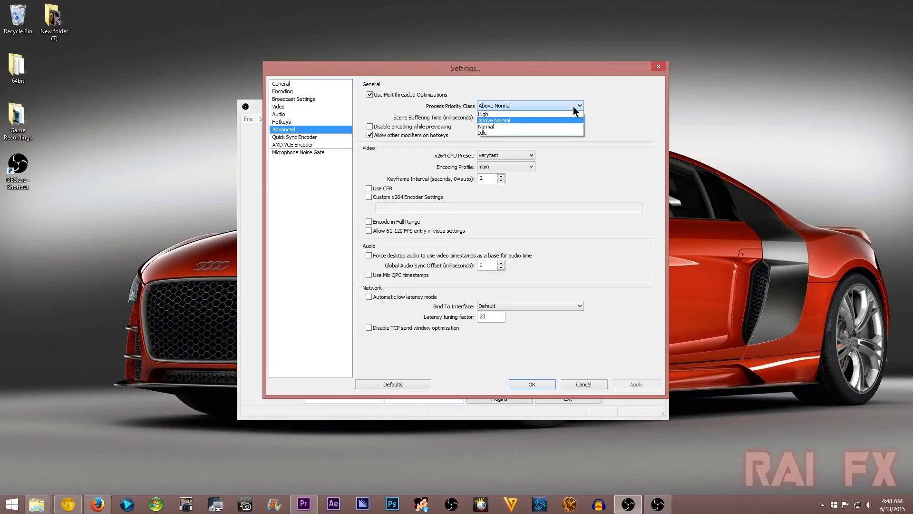
left_click(610, 110)
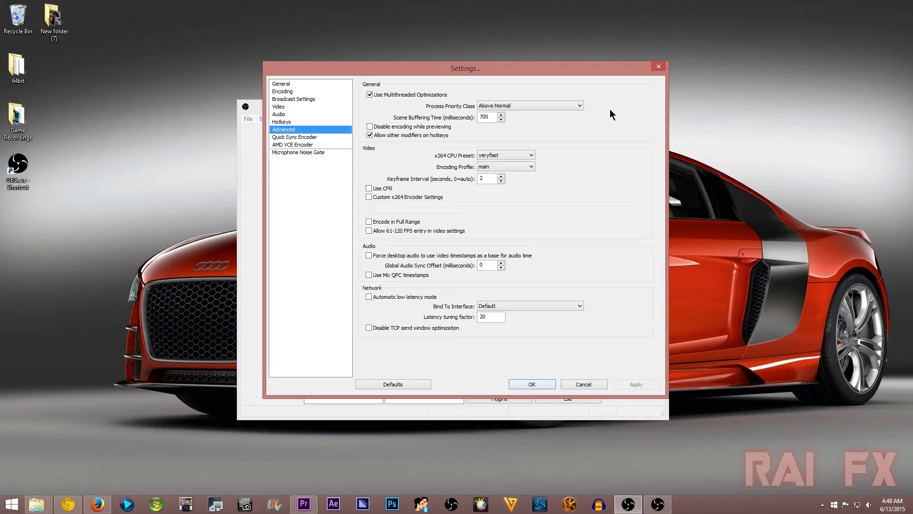
left_click(578, 106)
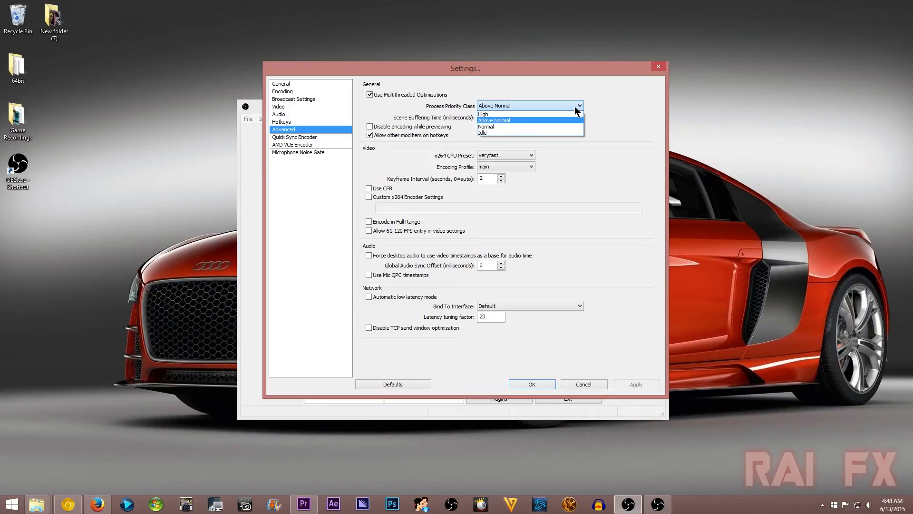
left_click(618, 110)
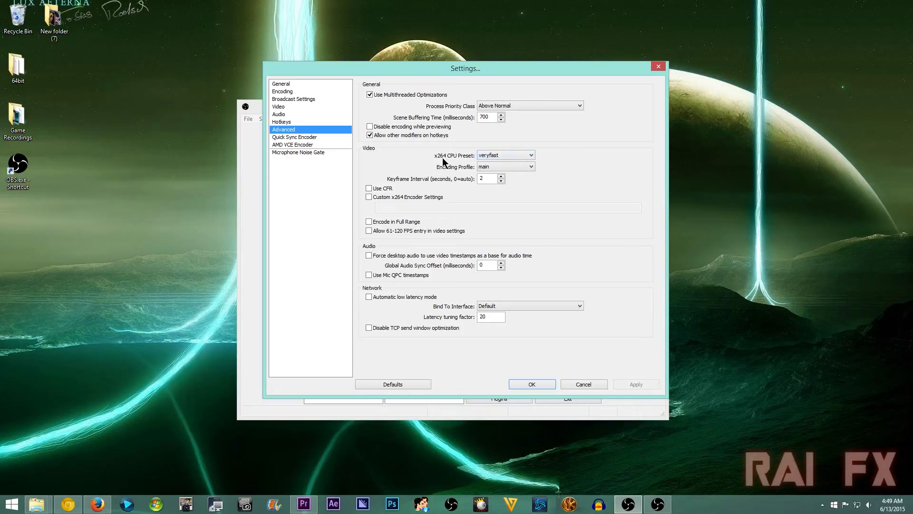
Examine the x264 CPU preset options in the advanced video settings
left_click(518, 155)
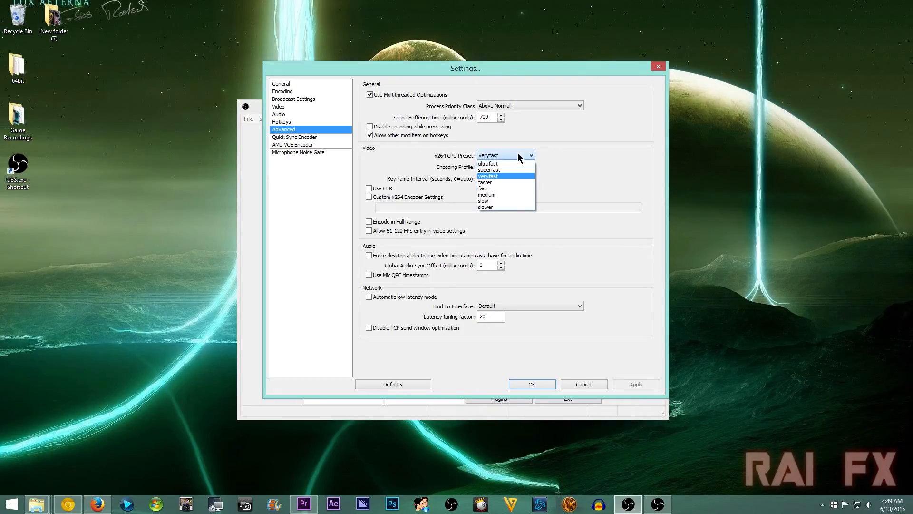
left_click(569, 156)
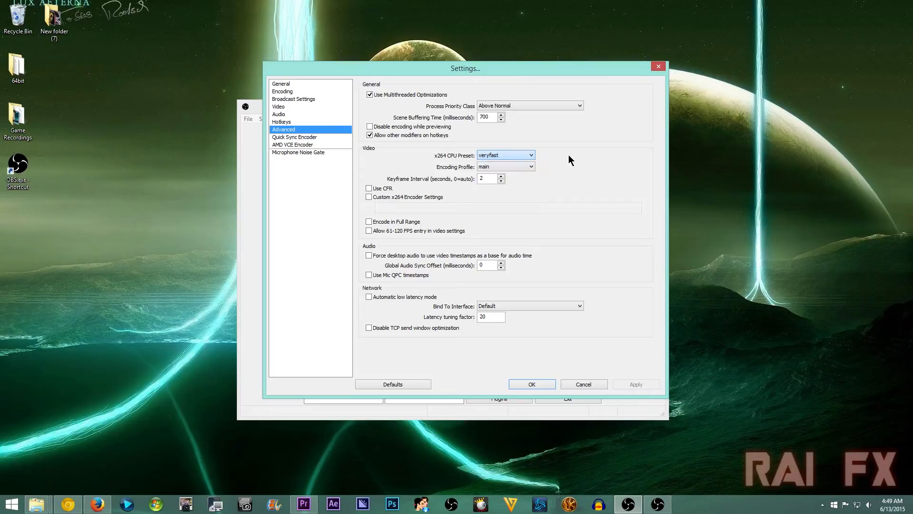
left_click(528, 158)
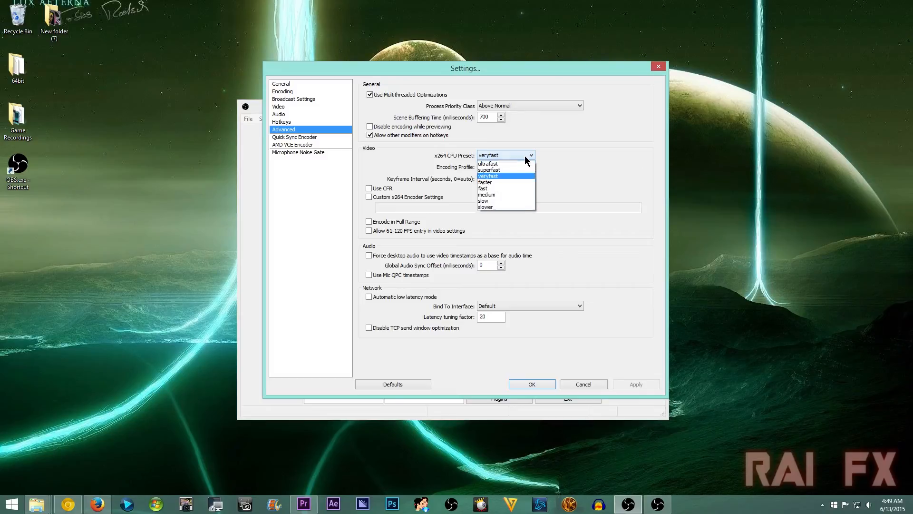
left_click(559, 155)
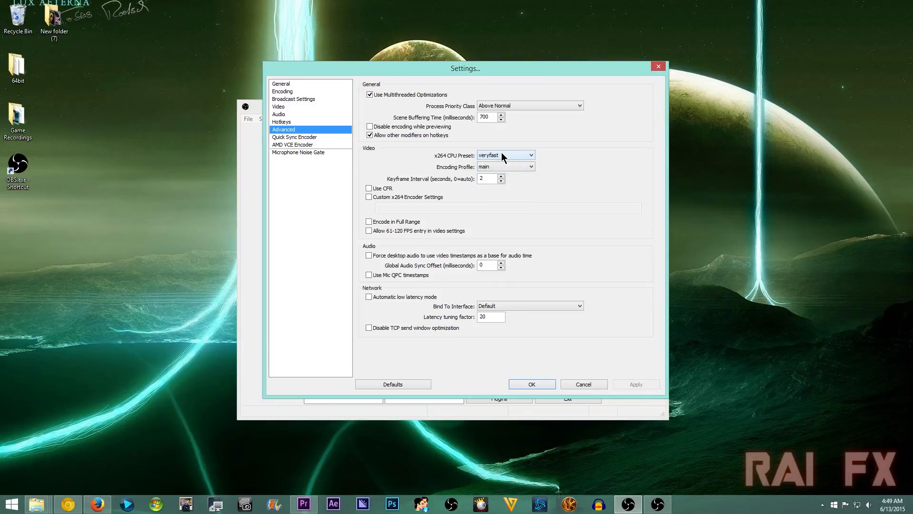
left_click(531, 155)
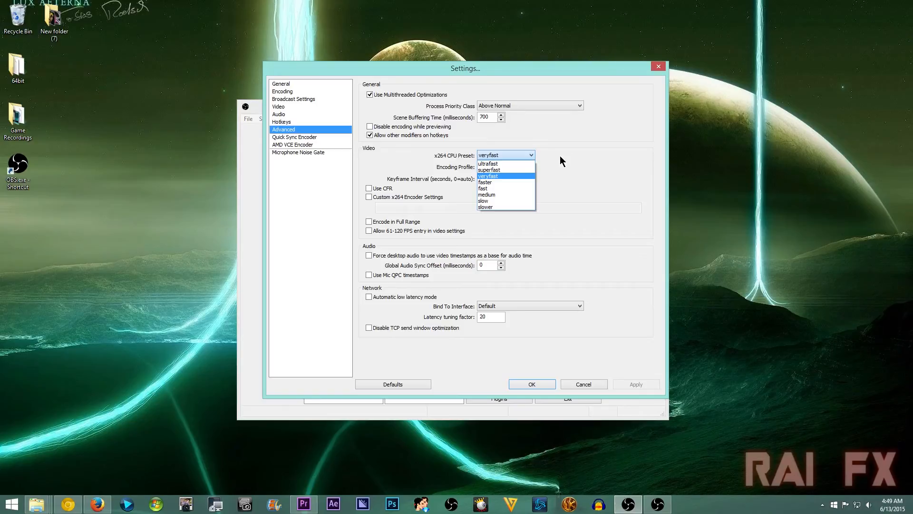
left_click(560, 156)
left_click(504, 157)
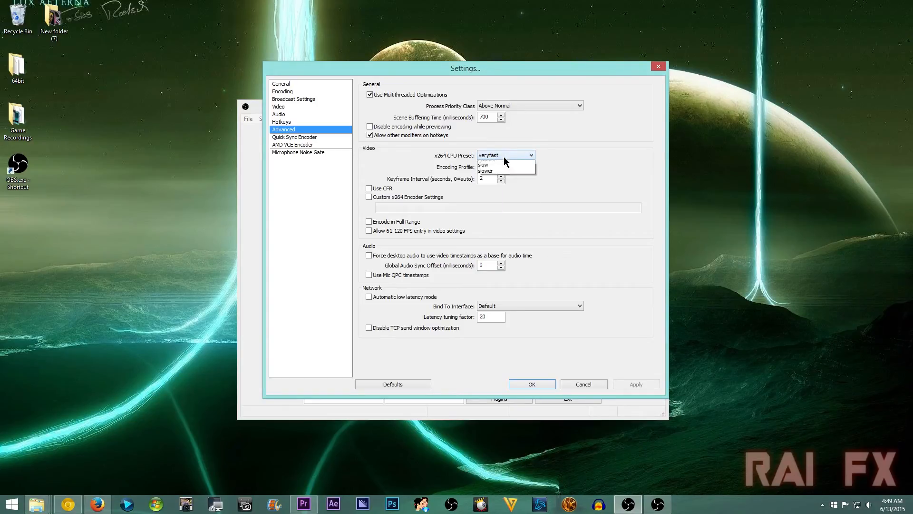
left_click(547, 153)
left_click(522, 156)
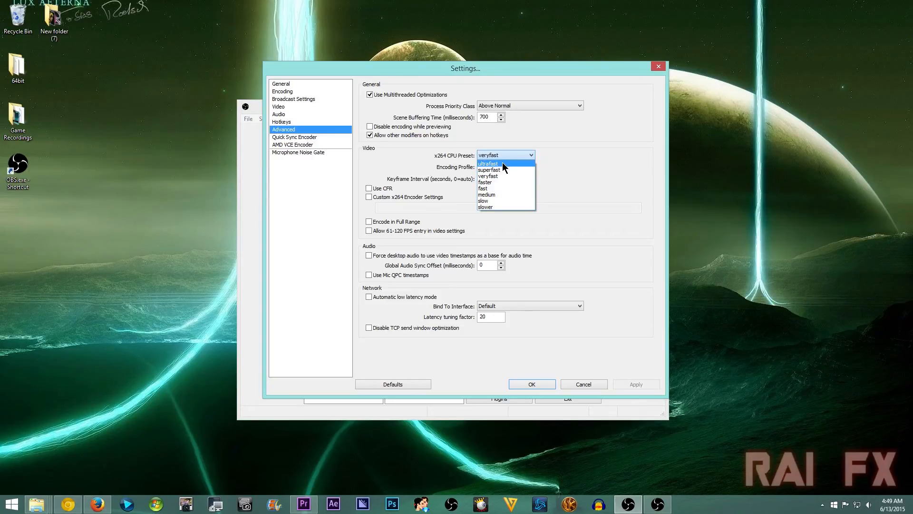
left_click(554, 156)
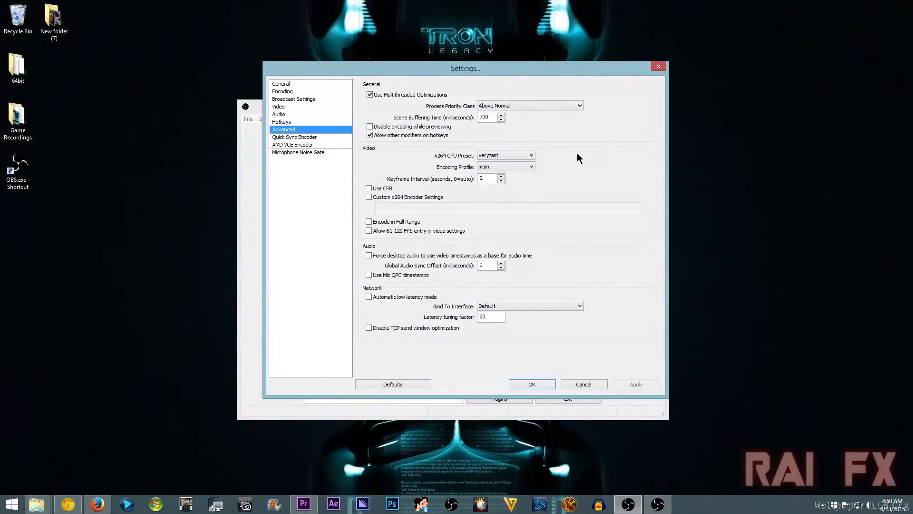
left_click(518, 156)
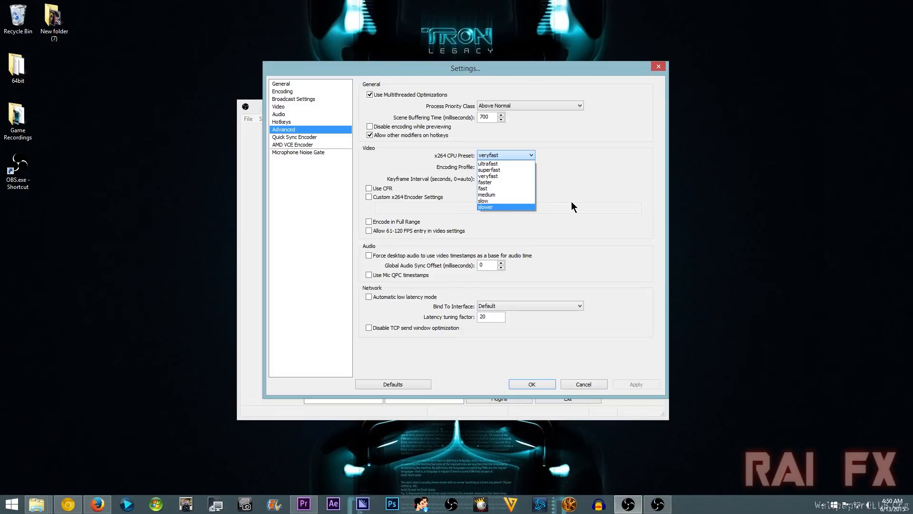
left_click(590, 184)
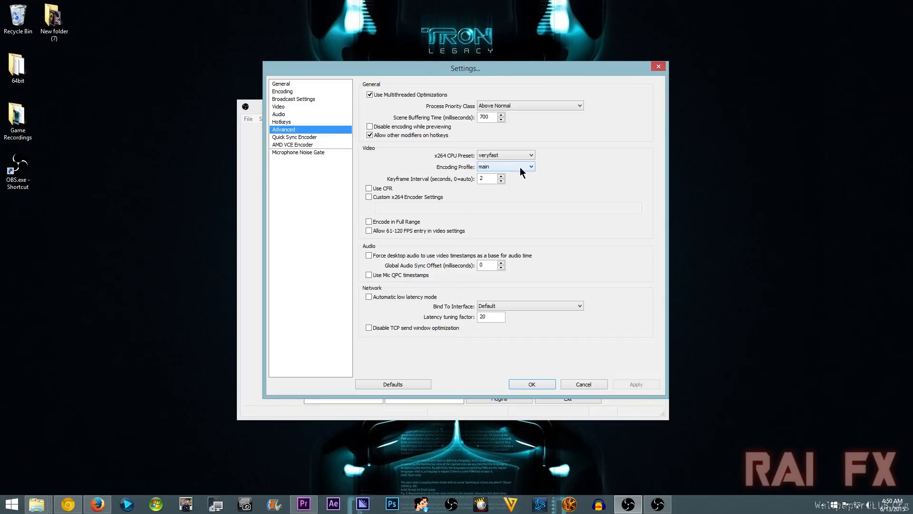
Examine the encoding profile options in the advanced video settings
left_click(494, 166)
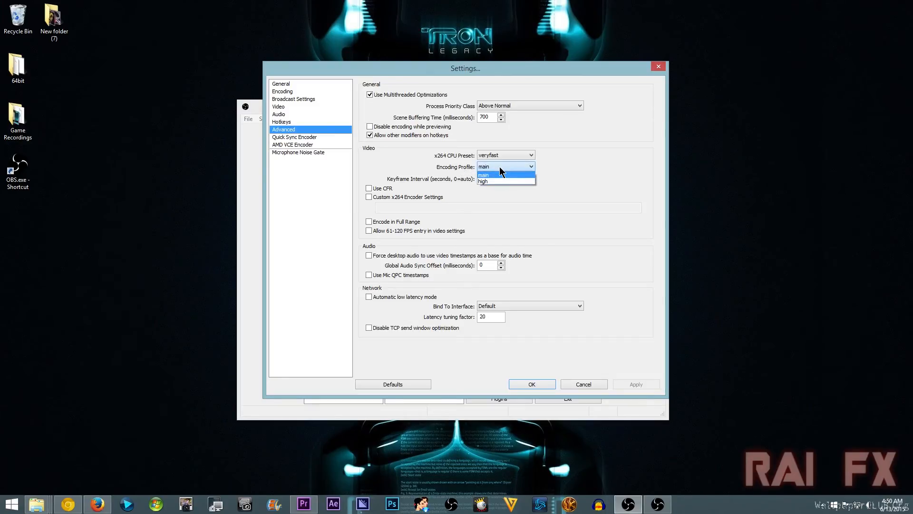
left_click(582, 169)
left_click(528, 166)
left_click(590, 166)
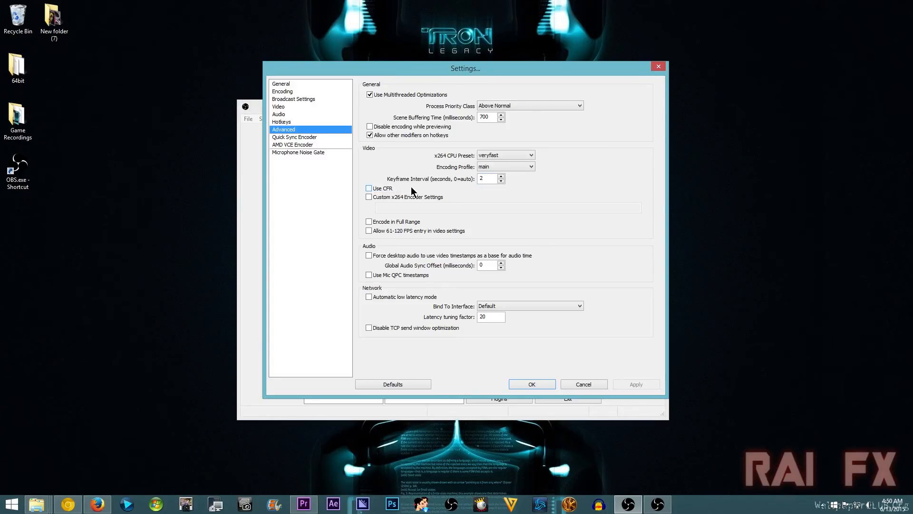
Compare the file saving options in the broadcast settings with the Use CFR option in the advanced settings
left_click(301, 96)
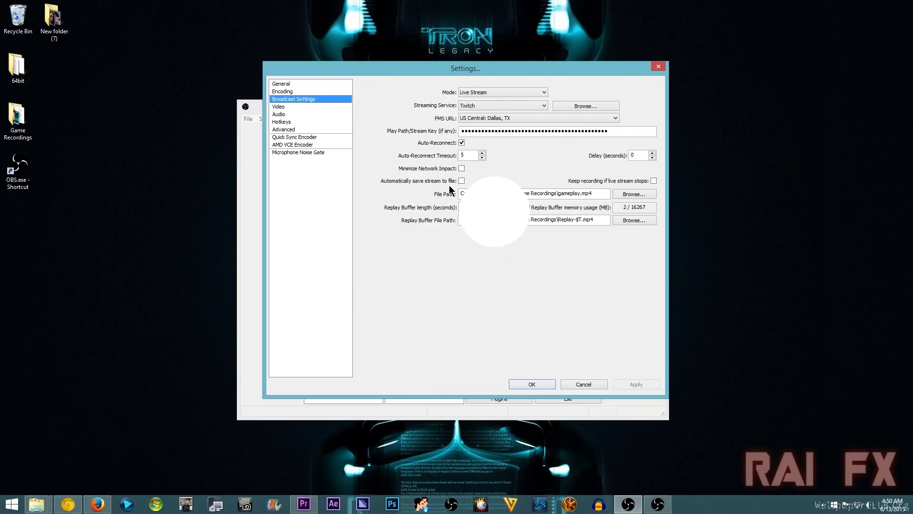
left_click(310, 129)
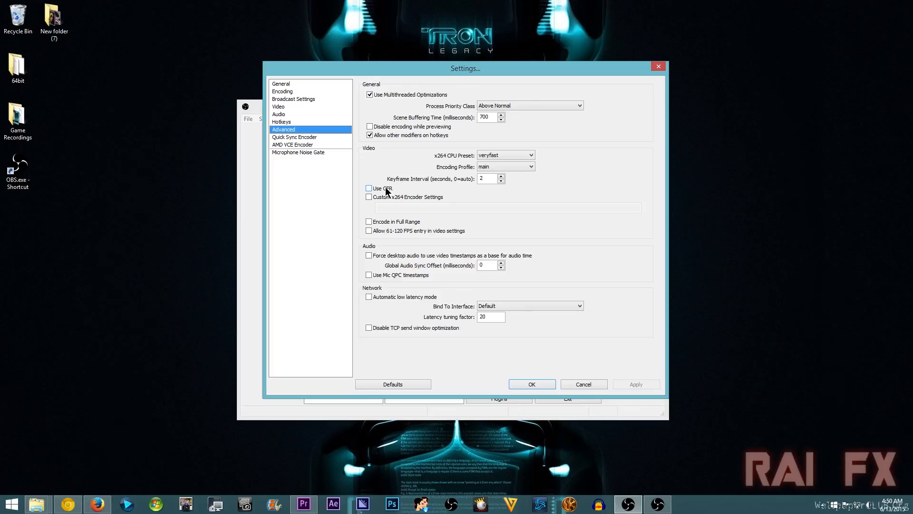
left_click(308, 98)
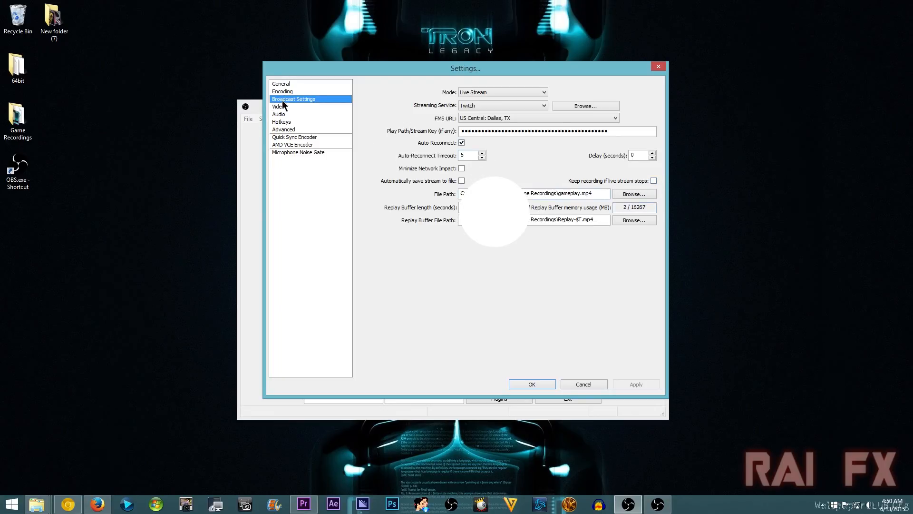
left_click(284, 129)
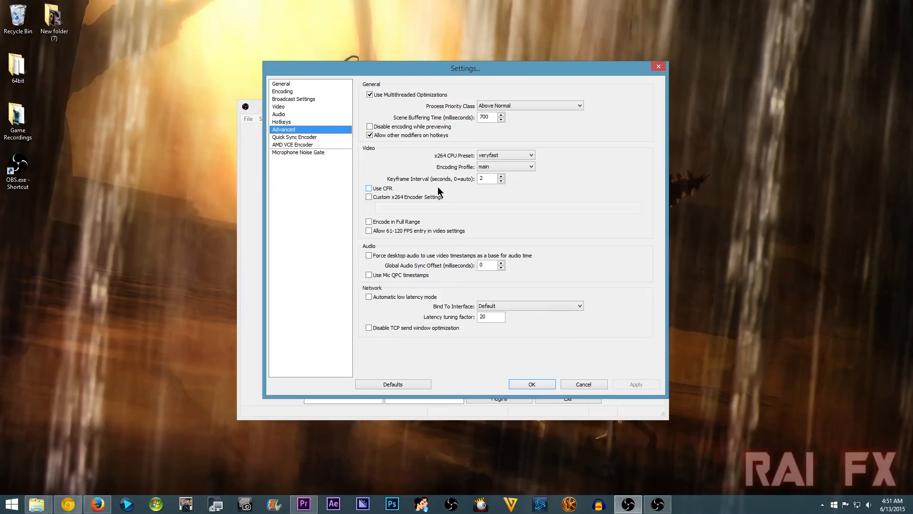
Switch to Adobe Premiere Pro and import gameplay (71).mp4 from the Game Recordings folder into the project
left_click(305, 505)
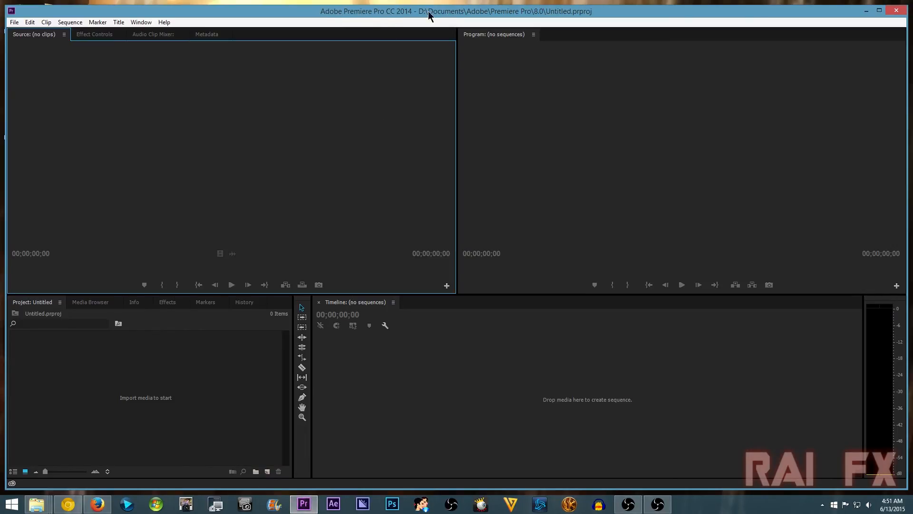
mouse_move(37, 504)
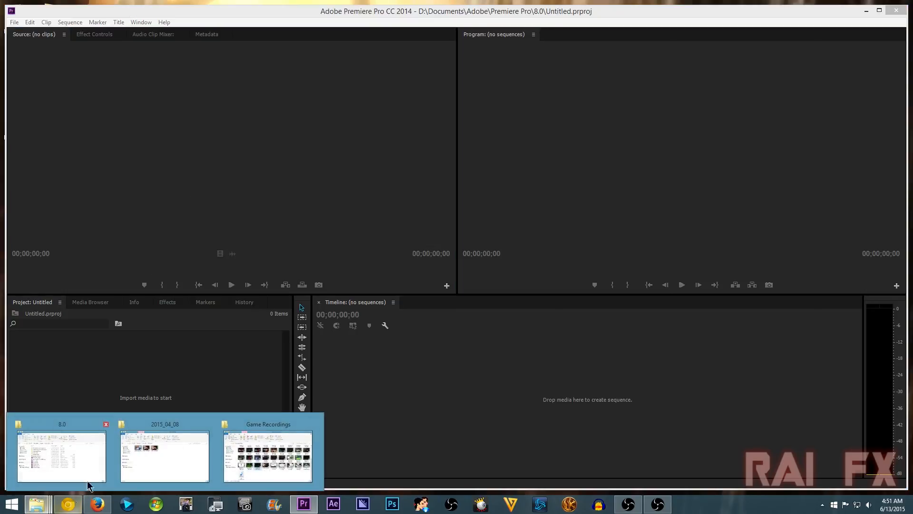
left_click(265, 460)
left_click_drag(647, 280, 213, 393)
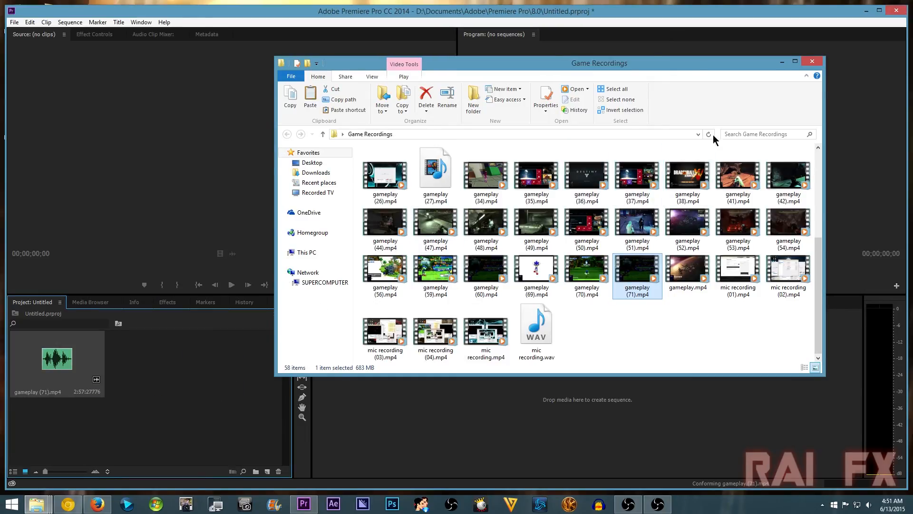
left_click(782, 61)
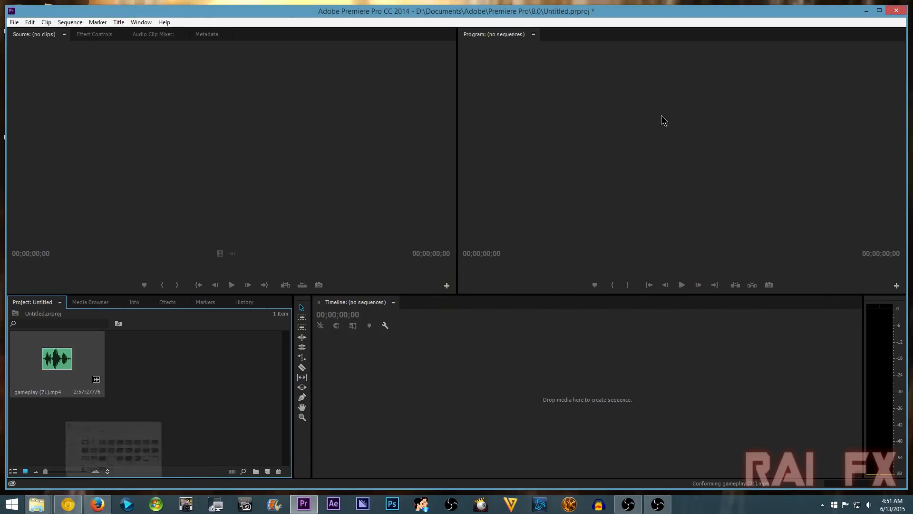
Create a sequence from gameplay (71).mp4 and scrub the playhead to 00;01;41;05 to check the clip
left_click(78, 354)
left_click_drag(78, 358, 363, 396)
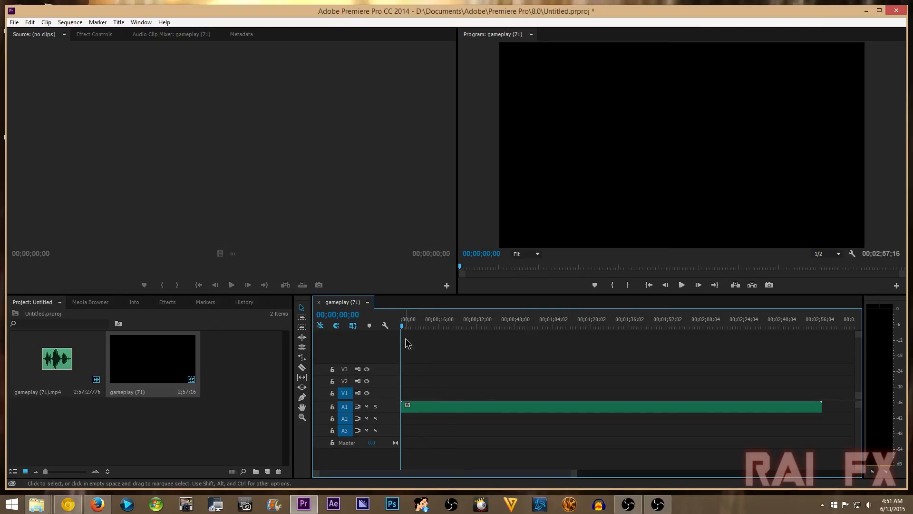
left_click_drag(407, 326, 642, 328)
left_click(441, 410)
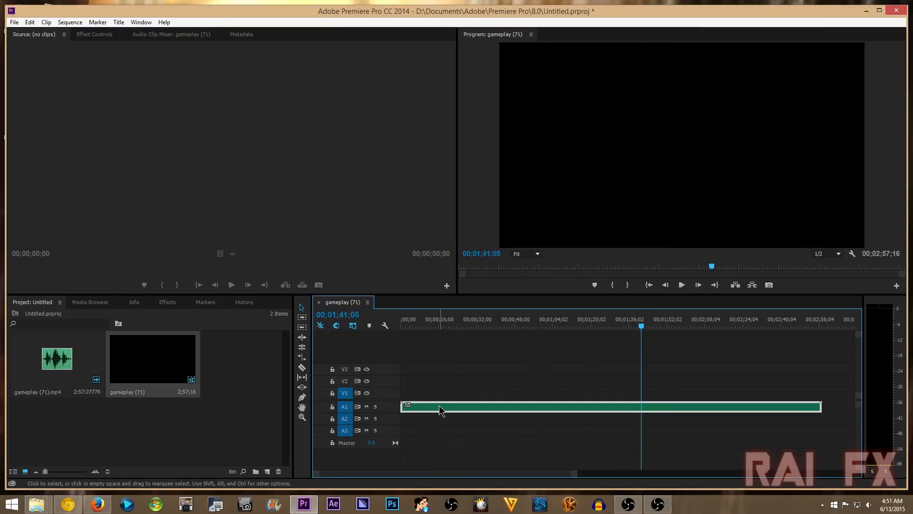
left_click(196, 408)
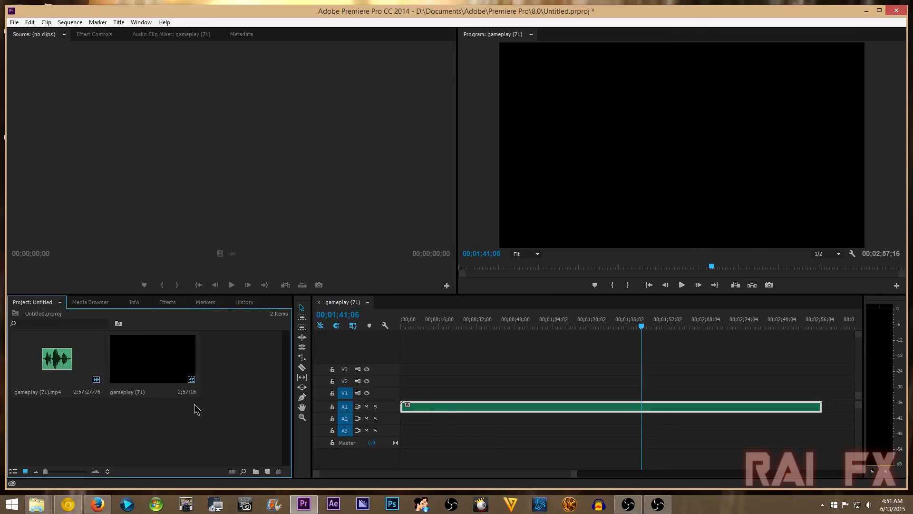
Import gameplay (18).mp4 from the Game Recordings folder into the project
left_click(34, 507)
left_click(269, 452)
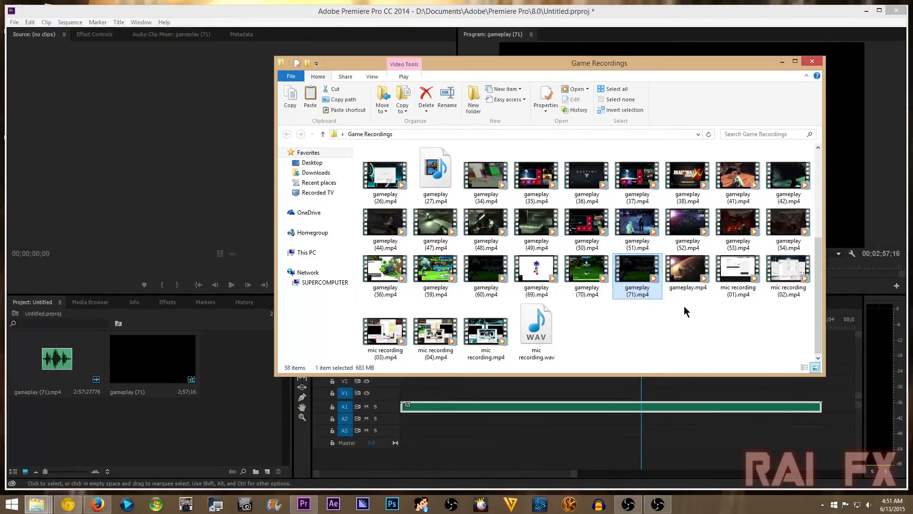
scroll(685, 311, "up", 3)
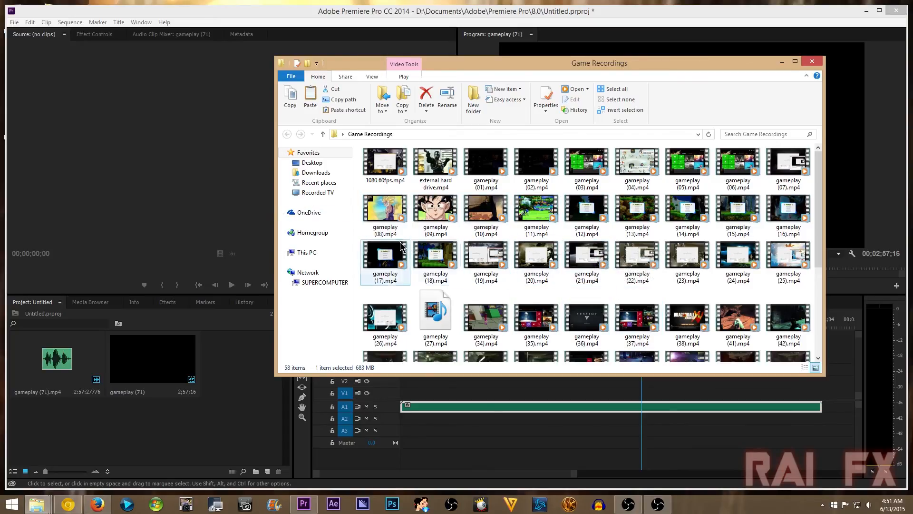
left_click(441, 265)
left_click_drag(441, 266, 266, 370)
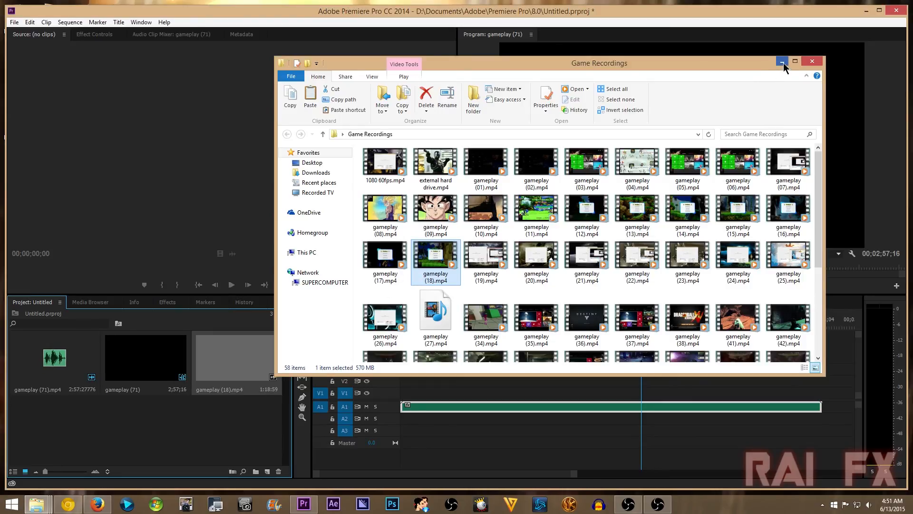
left_click(782, 62)
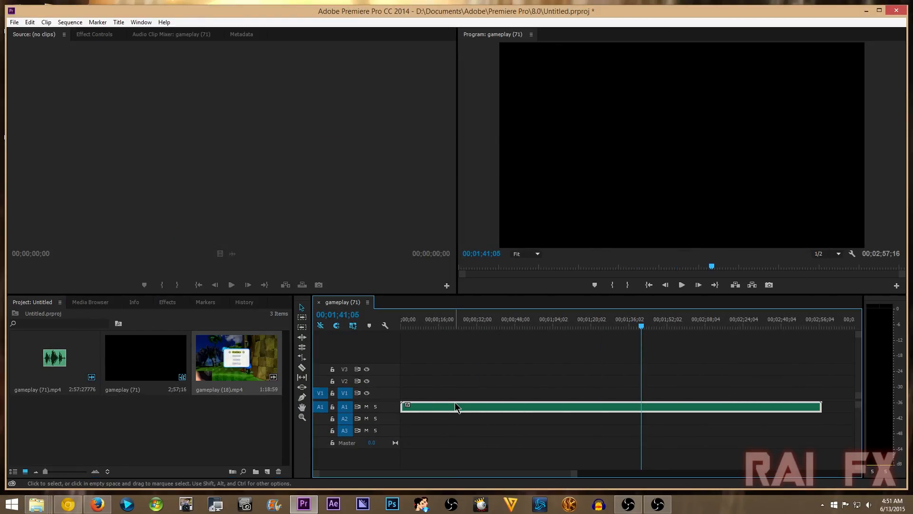
Replace the timeline's audio clip with gameplay (18).mp4, keeping the existing sequence settings, and scrub to 00;00;18;05
key("Delete")
left_click_drag(236, 361, 406, 393)
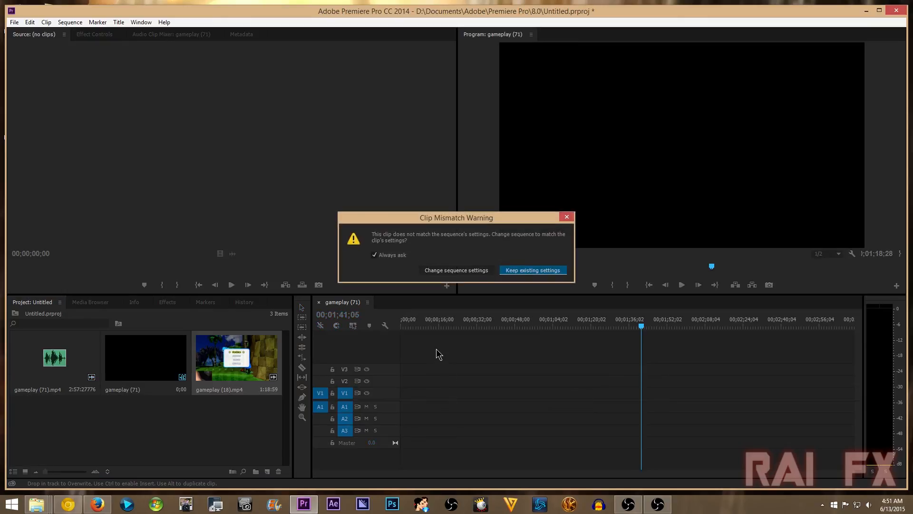
left_click(521, 270)
left_click_drag(634, 328, 447, 331)
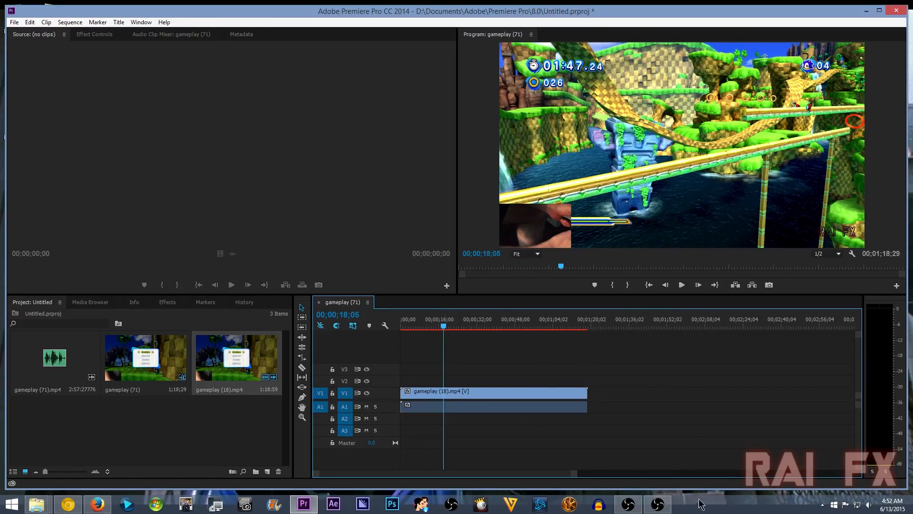
Return to the Open Broadcaster Software settings and review the encoding settings and the advanced settings
left_click(304, 503)
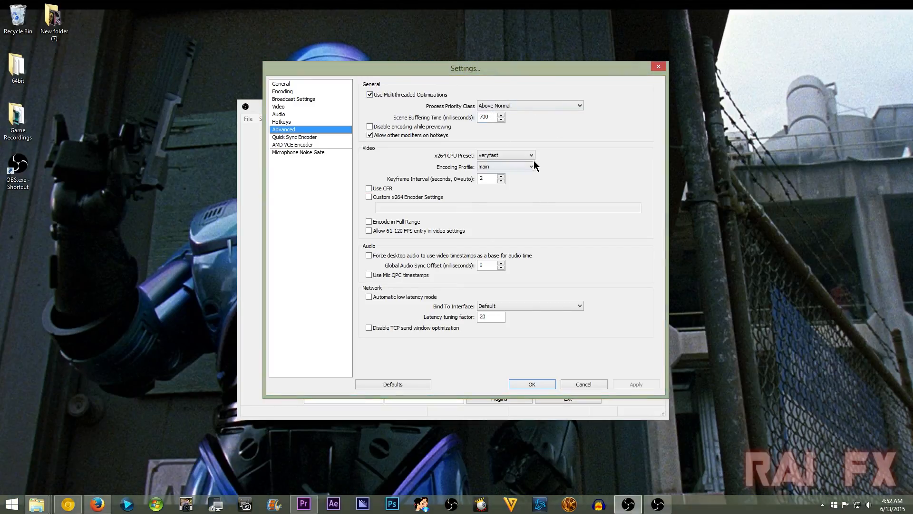
left_click(312, 93)
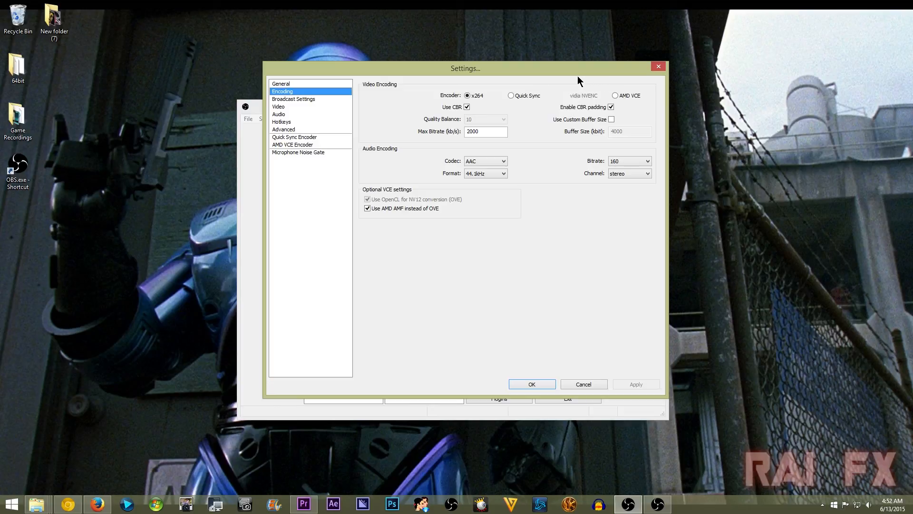
left_click_drag(568, 74, 568, 77)
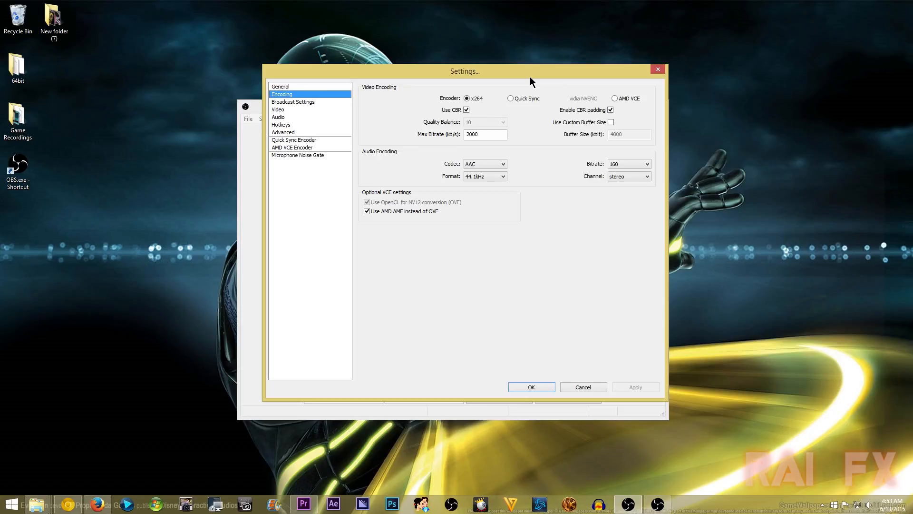
left_click_drag(501, 74, 504, 71)
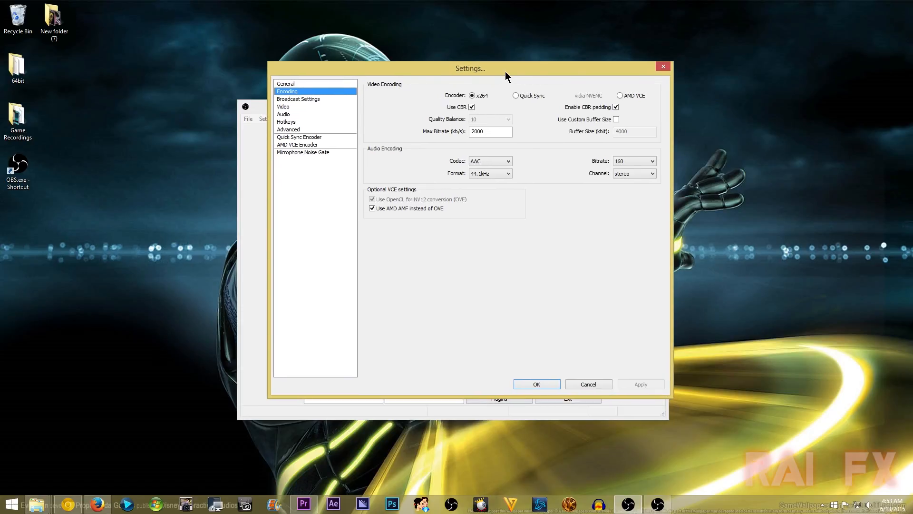
left_click(298, 130)
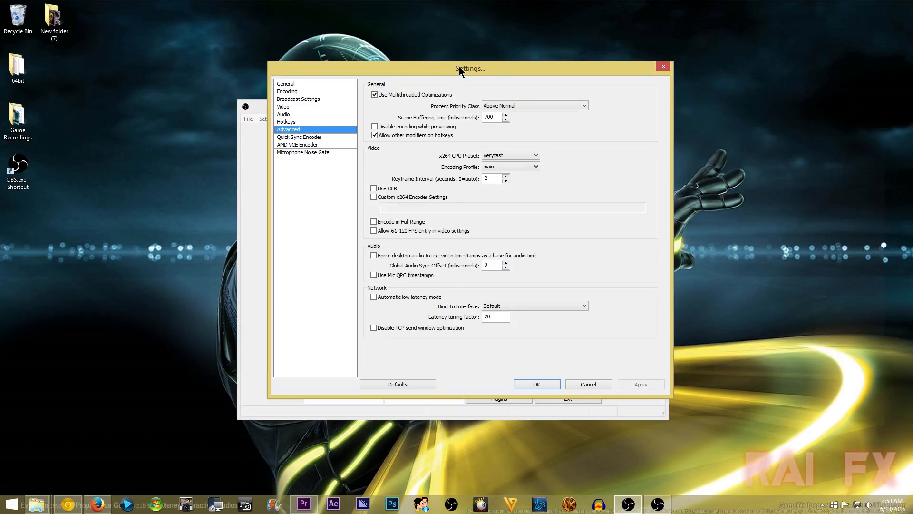